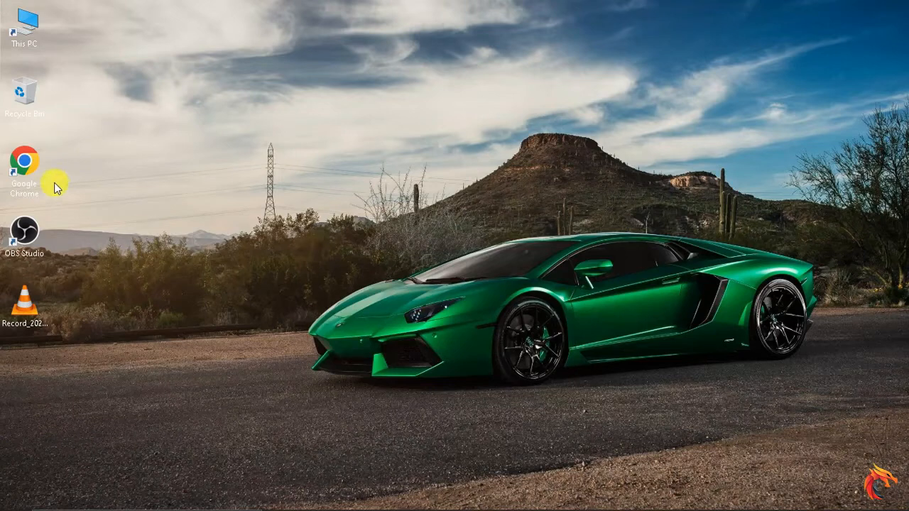
pyautogui.click(31, 253)
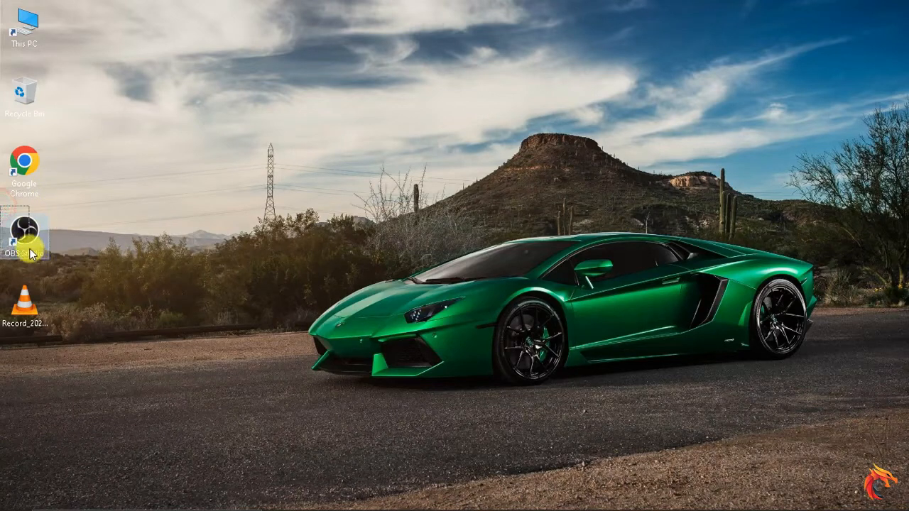
pyautogui.doubleClick(25, 229)
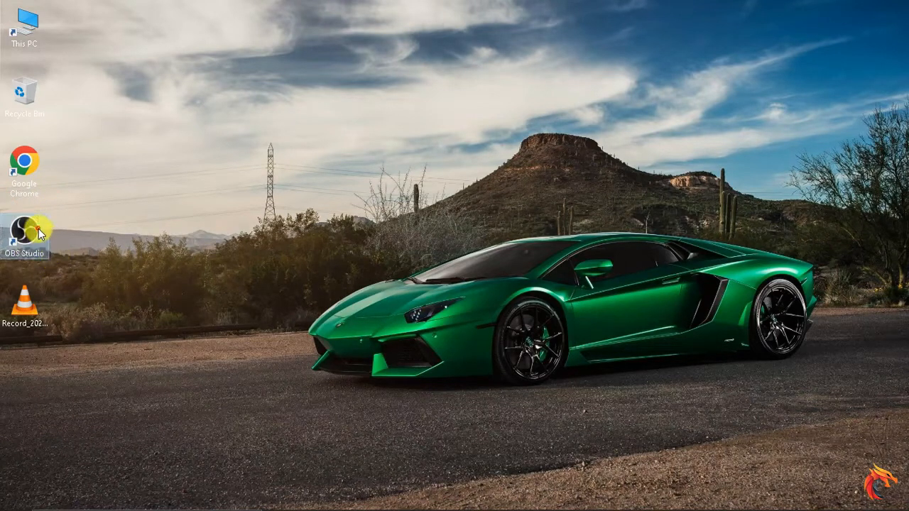
pyautogui.click(190, 175)
pyautogui.rightClick(191, 174)
pyautogui.click(232, 209)
pyautogui.rightClick(290, 178)
pyautogui.click(331, 219)
pyautogui.rightClick(335, 193)
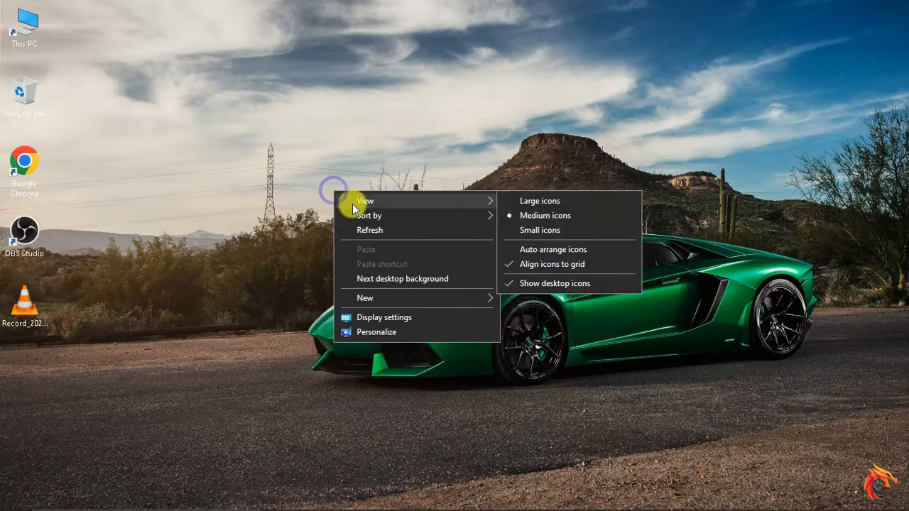
pyautogui.click(379, 234)
pyautogui.rightClick(366, 168)
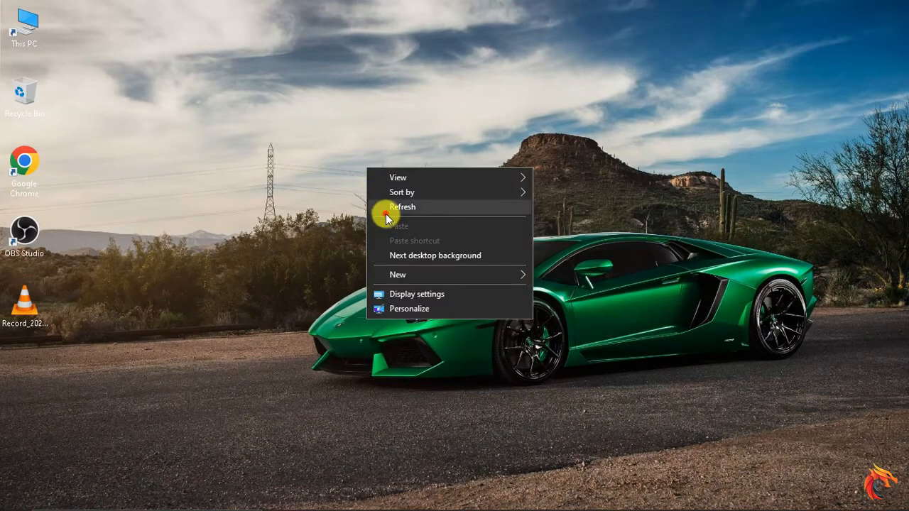
pyautogui.click(385, 214)
# Open the "Installers link or applications" folder inside SAMARTH PROJECTS on drive F:.
pyautogui.doubleClick(26, 25)
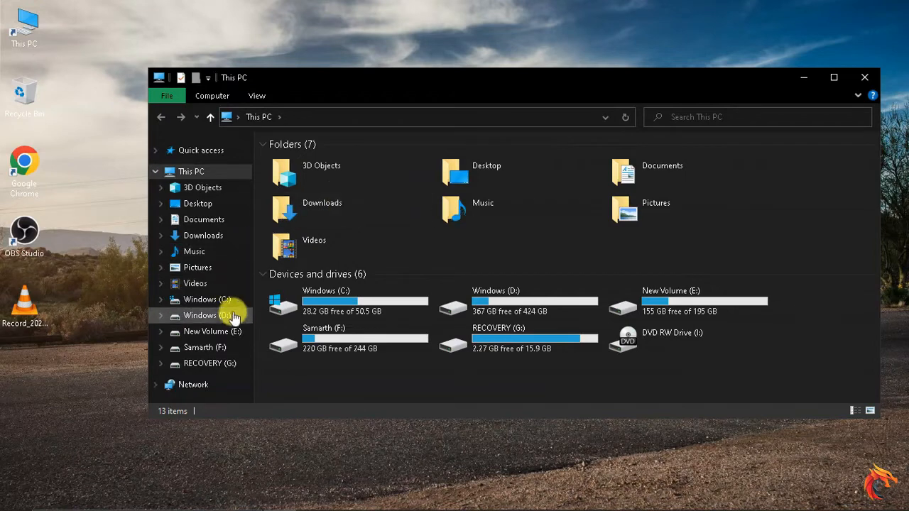
pyautogui.click(233, 347)
pyautogui.doubleClick(317, 201)
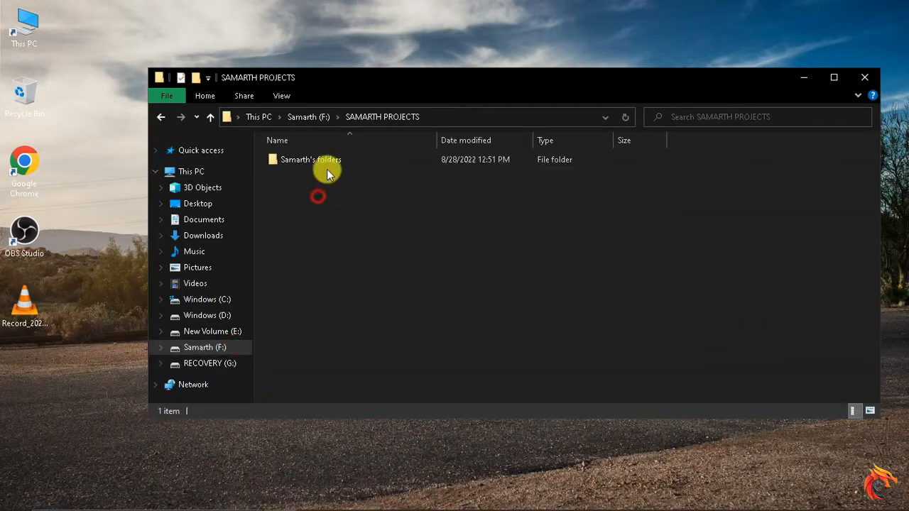
pyautogui.doubleClick(326, 160)
pyautogui.doubleClick(316, 202)
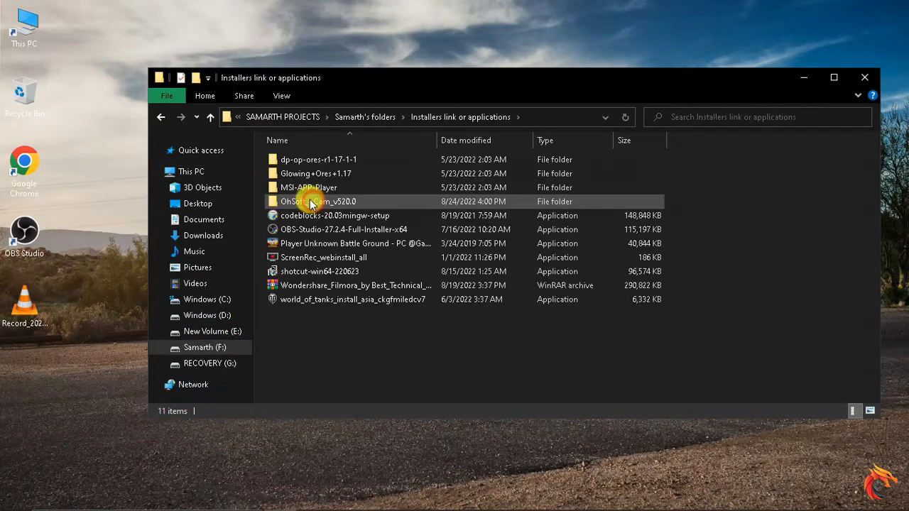
# Run the OBS-Studio-27.2.4-Full-Installer-x64 installer and proceed past the license terms to the install location choice.
pyautogui.click(300, 229)
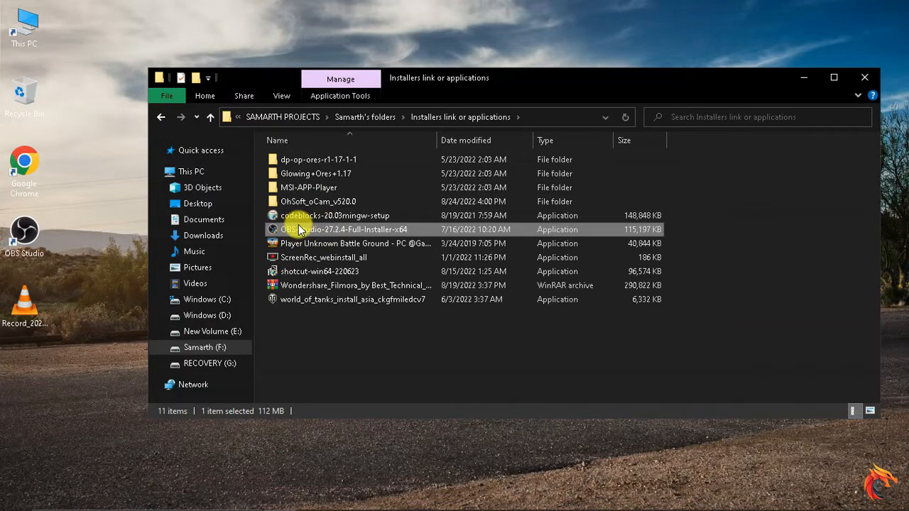
pyautogui.doubleClick(300, 230)
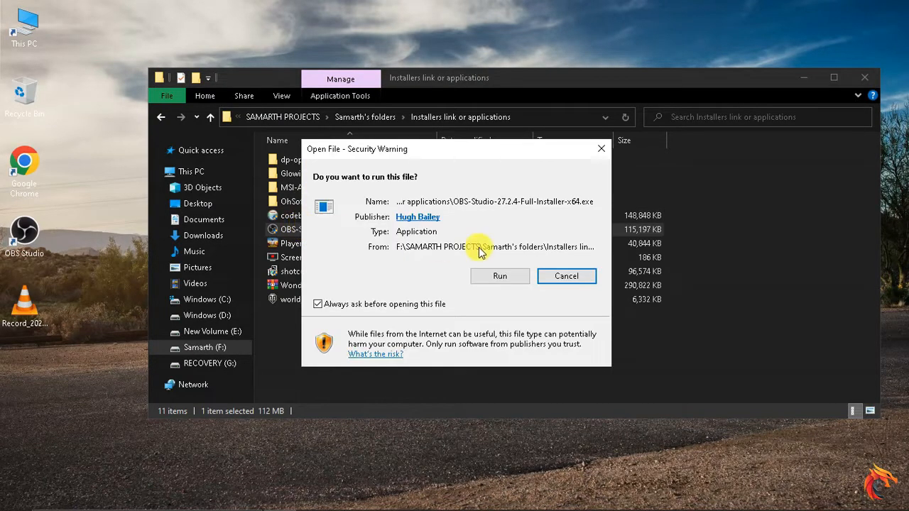
pyautogui.click(490, 275)
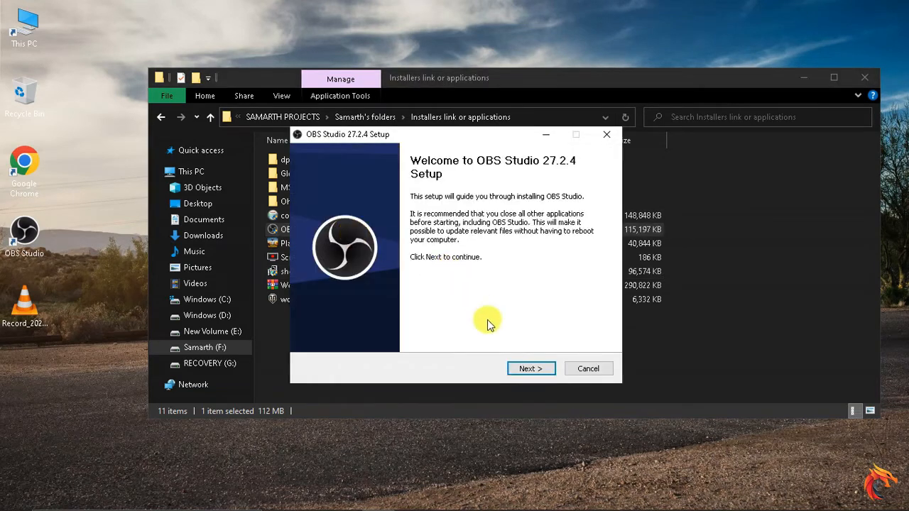
pyautogui.click(523, 368)
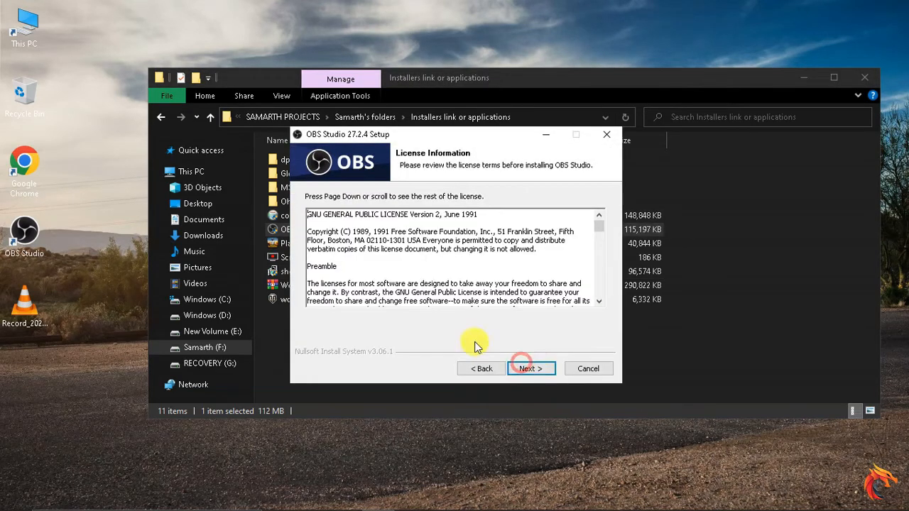
pyautogui.click(540, 366)
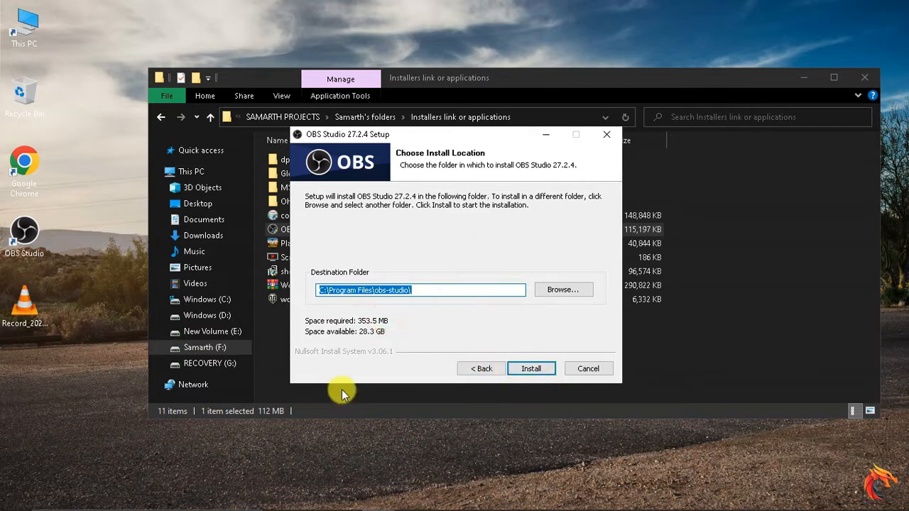
# Quit the OBS Studio 27.2.4 setup without installing and close the file window.
pyautogui.click(588, 368)
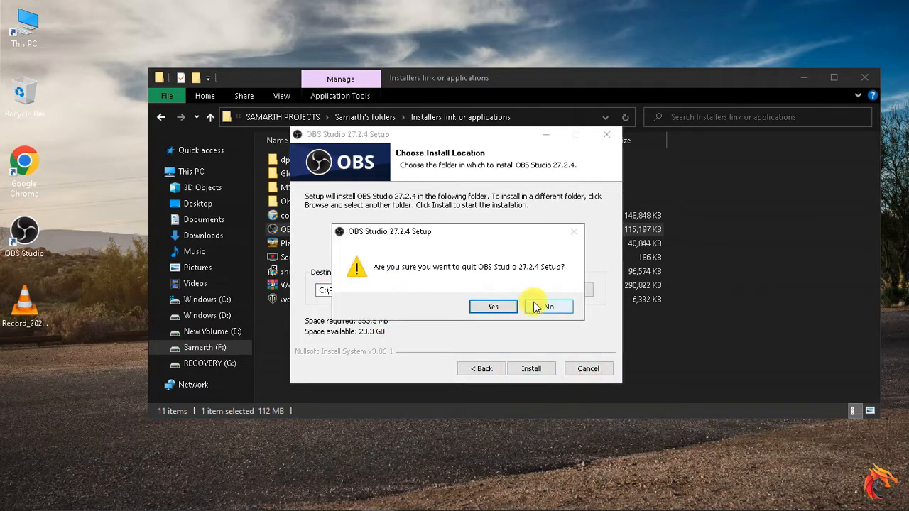
pyautogui.click(513, 308)
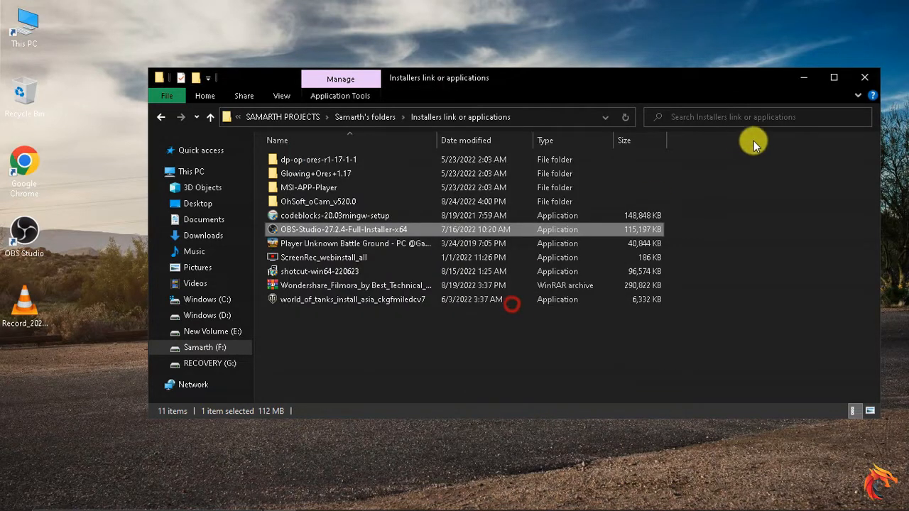
pyautogui.click(860, 78)
pyautogui.click(234, 182)
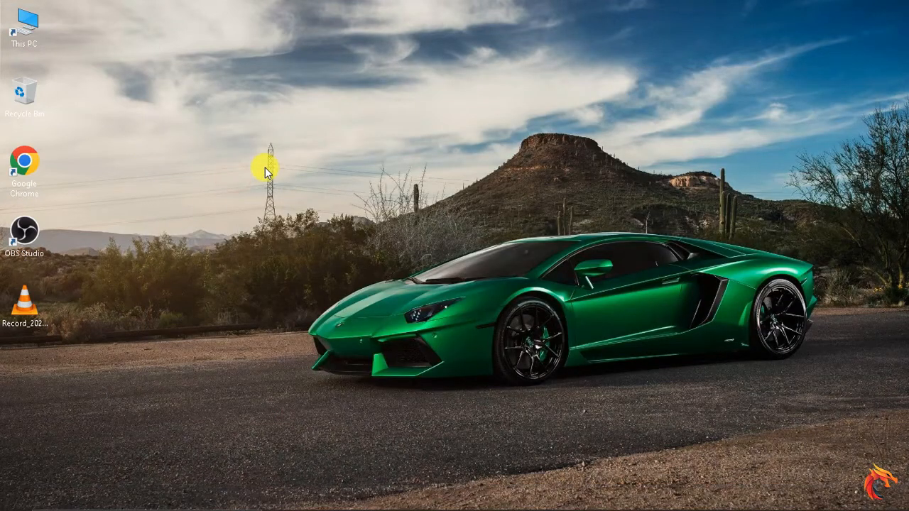
# Launch OBS Studio from the desktop and add a new profile named Rec with the auto-configuration wizard enabled.
pyautogui.doubleClick(25, 231)
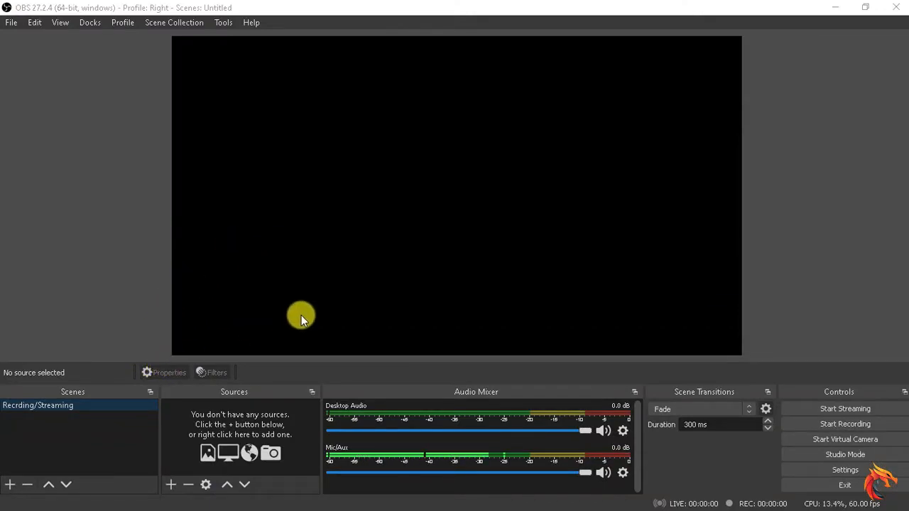
pyautogui.click(123, 22)
pyautogui.click(133, 39)
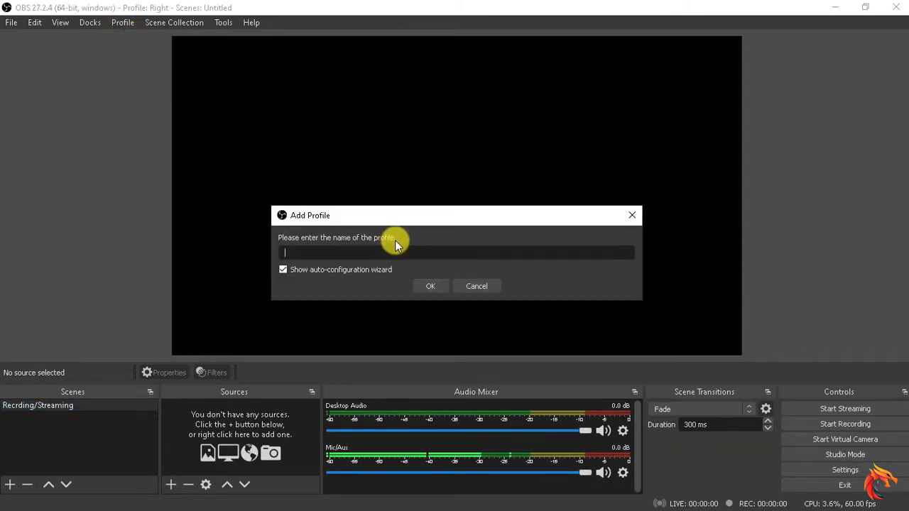
pyautogui.write('Rec')
pyautogui.press('Return')
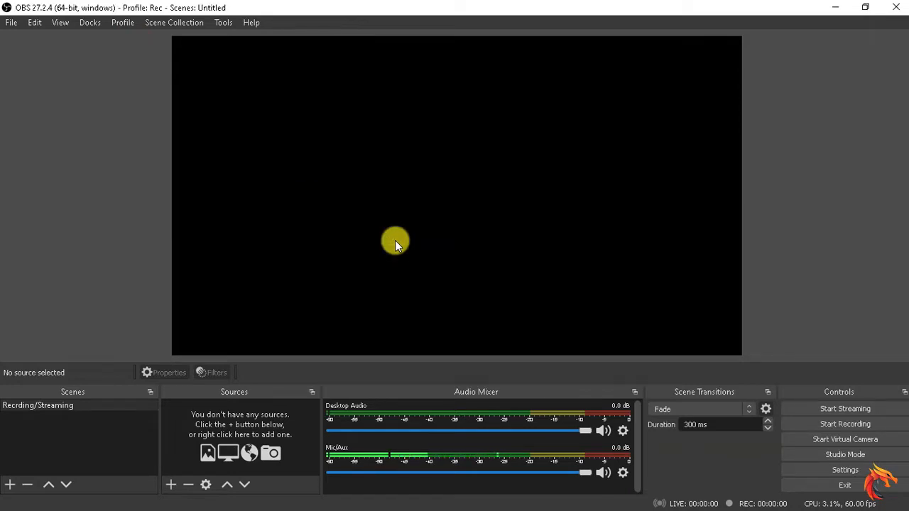
# In the auto-configuration wizard, keep the streaming optimization and set the base canvas resolution to 1920x1080 and the FPS to 60.
pyautogui.click(125, 23)
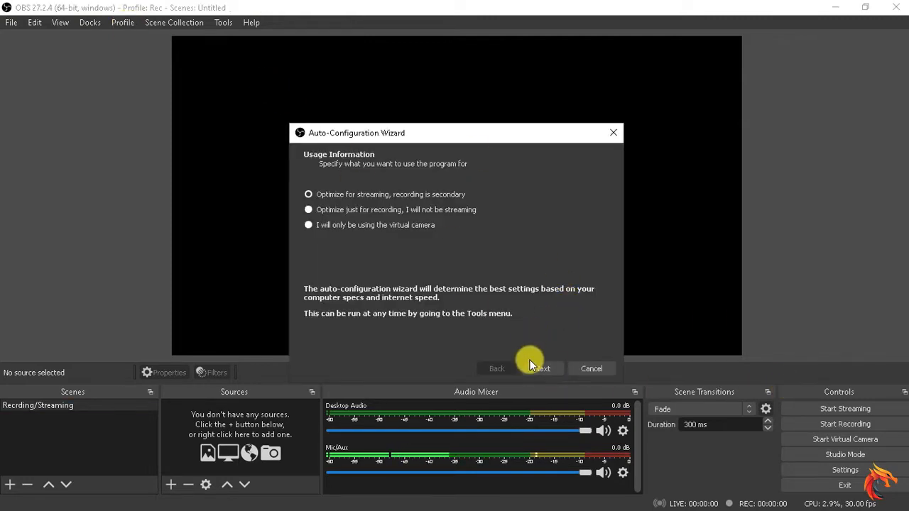
pyautogui.click(540, 365)
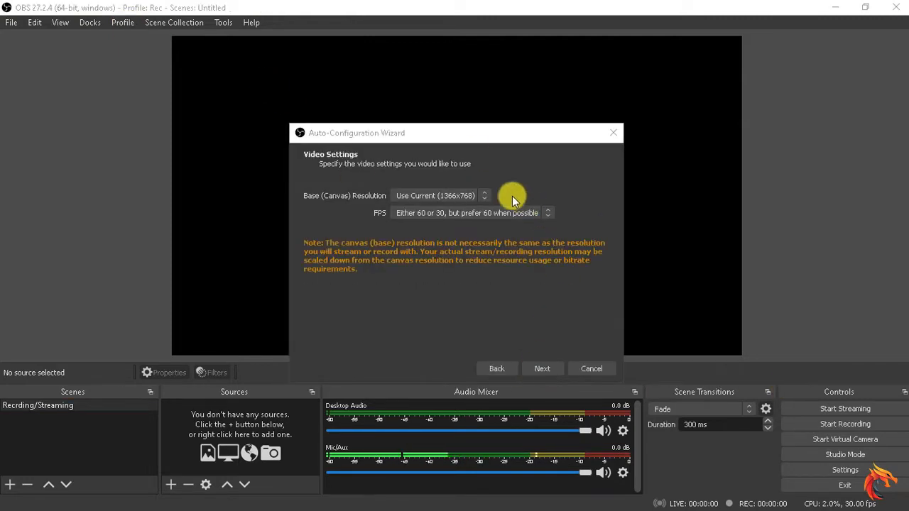
pyautogui.click(467, 197)
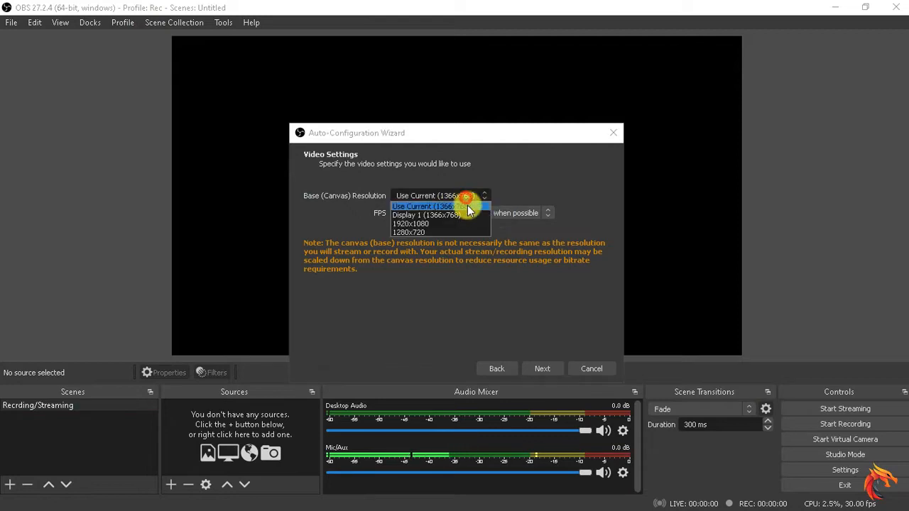
pyautogui.click(463, 215)
pyautogui.click(479, 196)
pyautogui.click(462, 224)
pyautogui.click(491, 214)
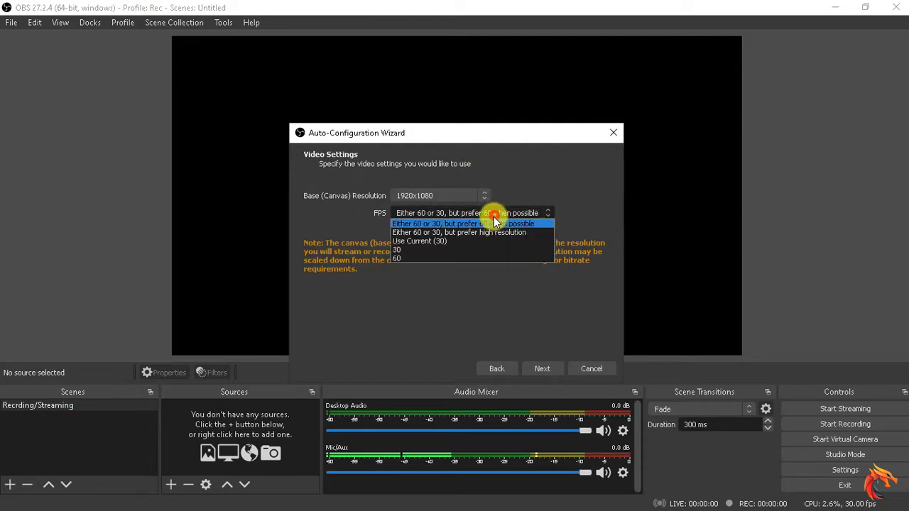
pyautogui.click(464, 257)
pyautogui.click(536, 365)
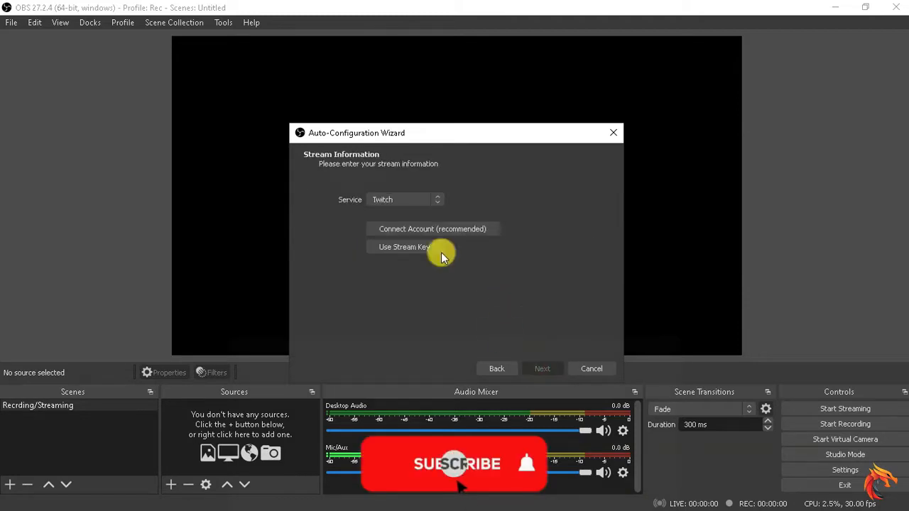
# Choose YouTube - RTMPS as the streaming service with the stream key option, and cancel the wizard without entering a key.
pyautogui.click(419, 200)
pyautogui.click(420, 228)
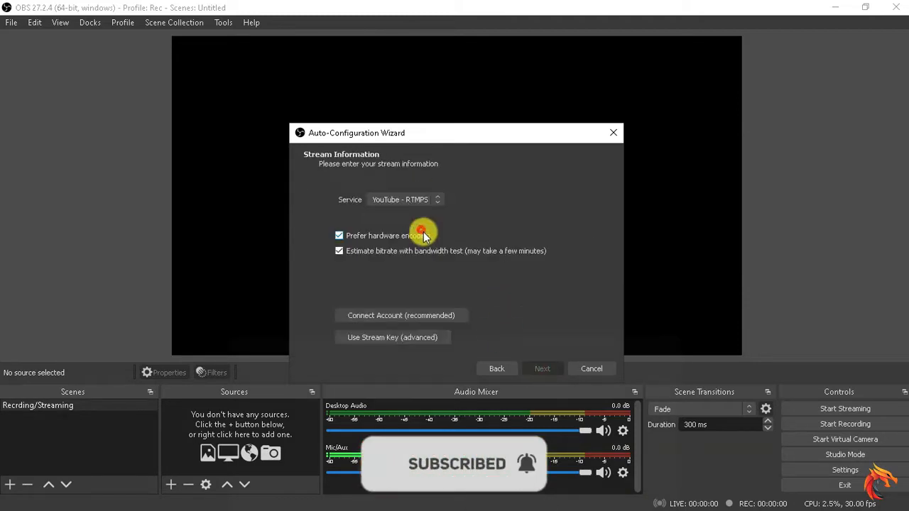
pyautogui.click(392, 338)
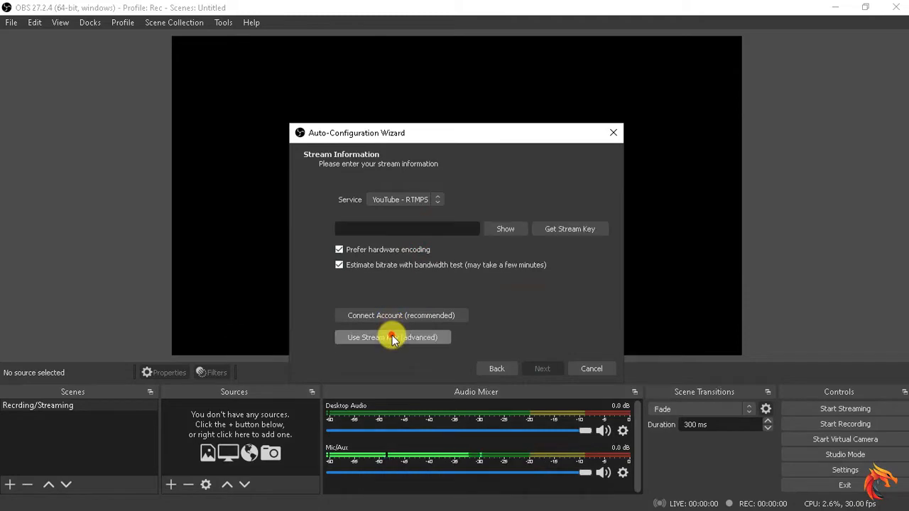
pyautogui.click(407, 229)
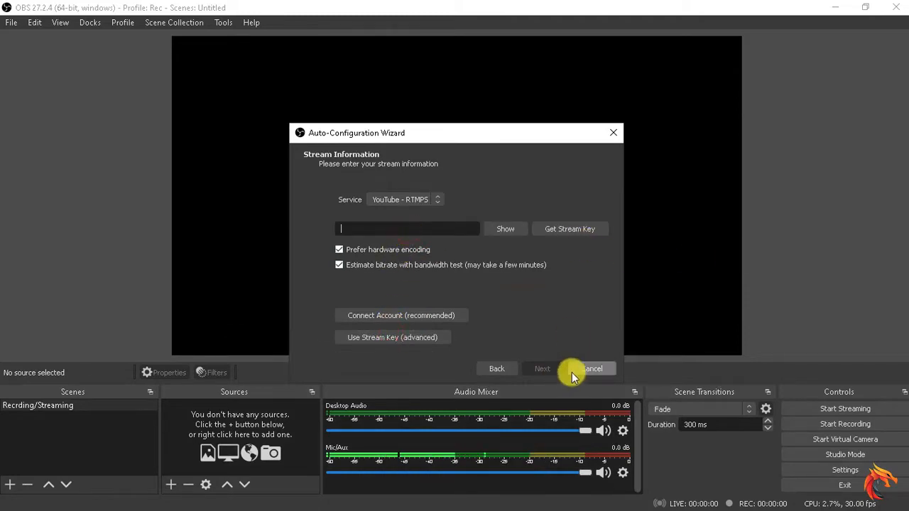
pyautogui.click(592, 369)
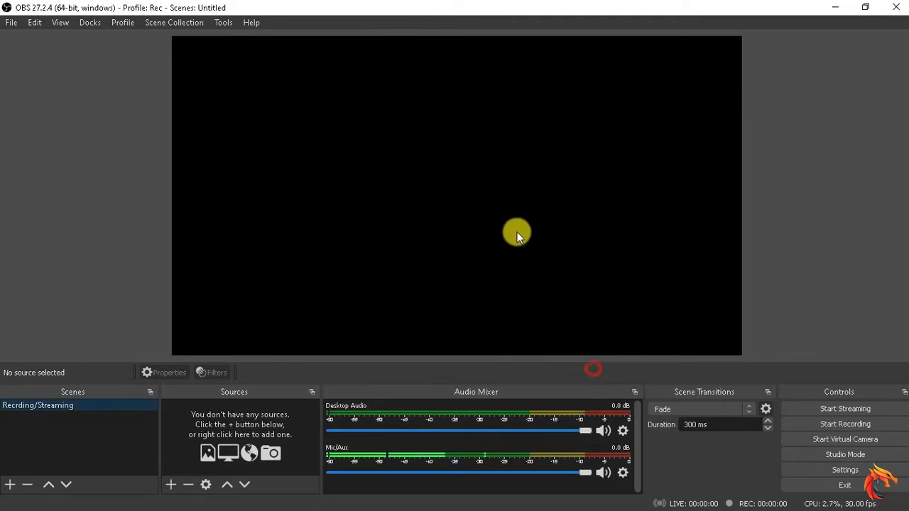
# Switch to the Right profile and back to the Rec profile.
pyautogui.click(125, 22)
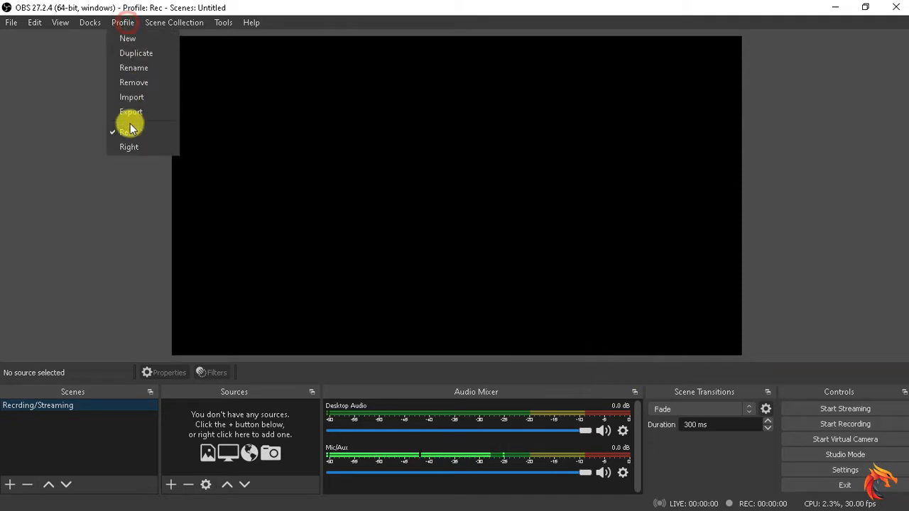
pyautogui.click(128, 145)
pyautogui.click(124, 26)
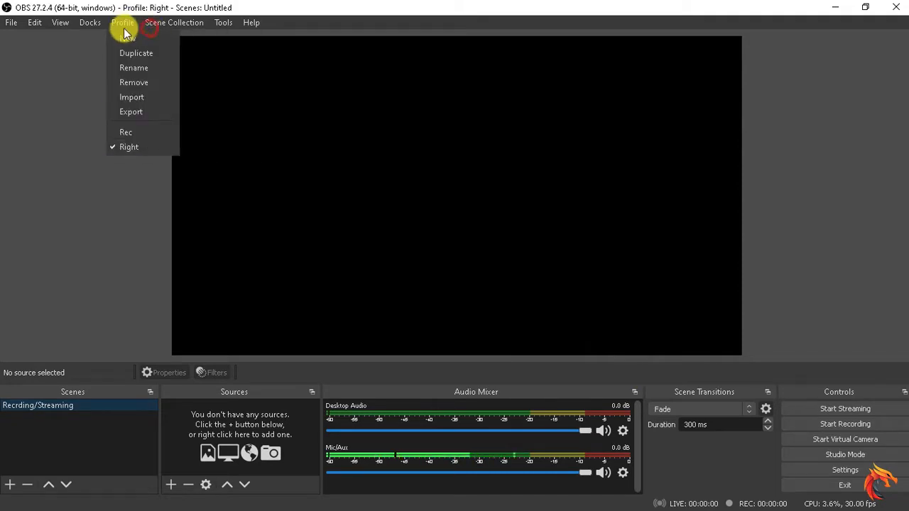
pyautogui.click(140, 135)
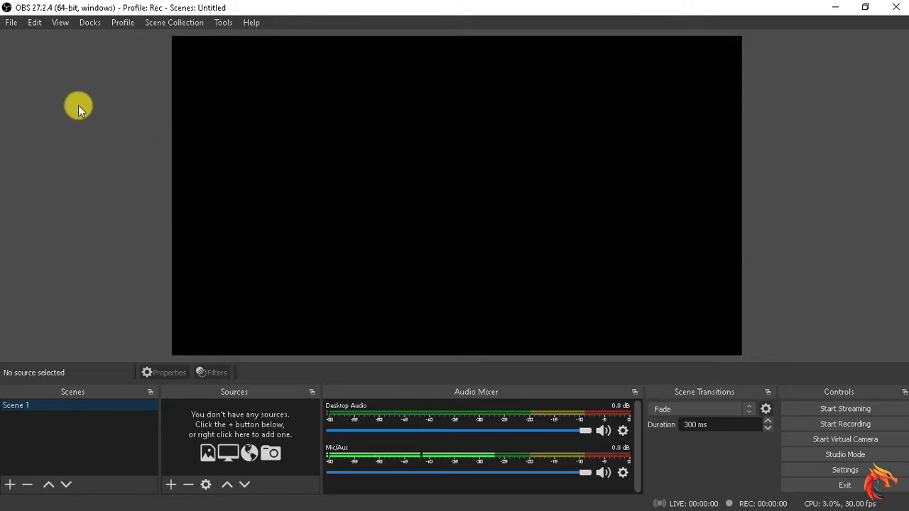
pyautogui.moveTo(118, 6)
pyautogui.mouseDown()
pyautogui.moveTo(264, 136)
pyautogui.moveTo(131, 5)
pyautogui.mouseUp()
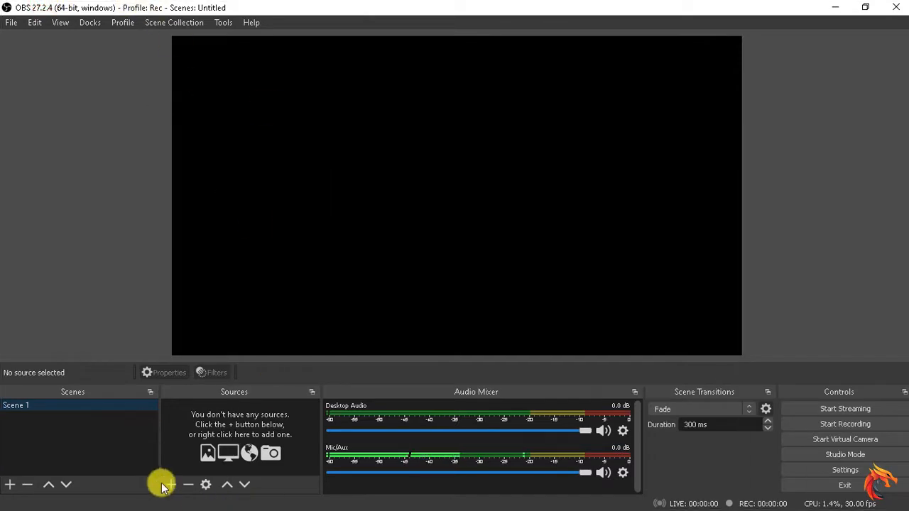
# Try to add a Display Capture source to Scene 1.
pyautogui.rightClick(193, 425)
pyautogui.moveTo(253, 327)
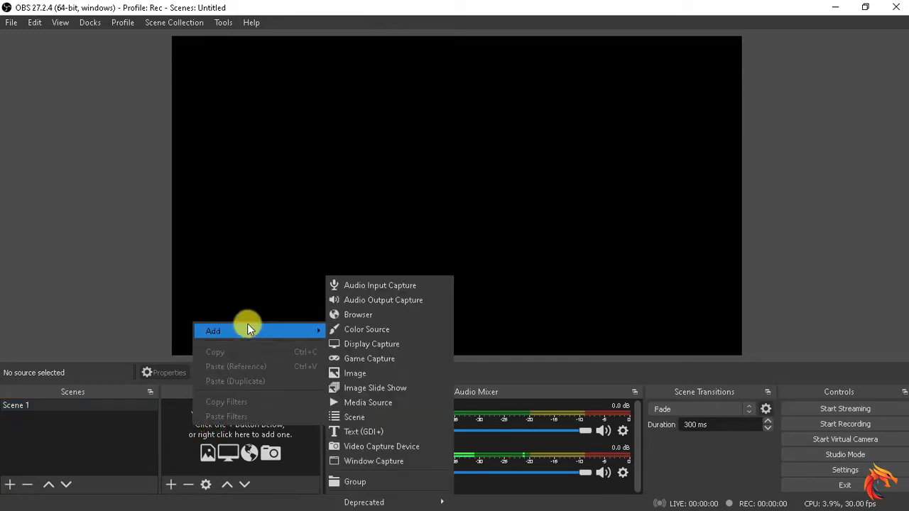
pyautogui.click(361, 343)
pyautogui.click(543, 353)
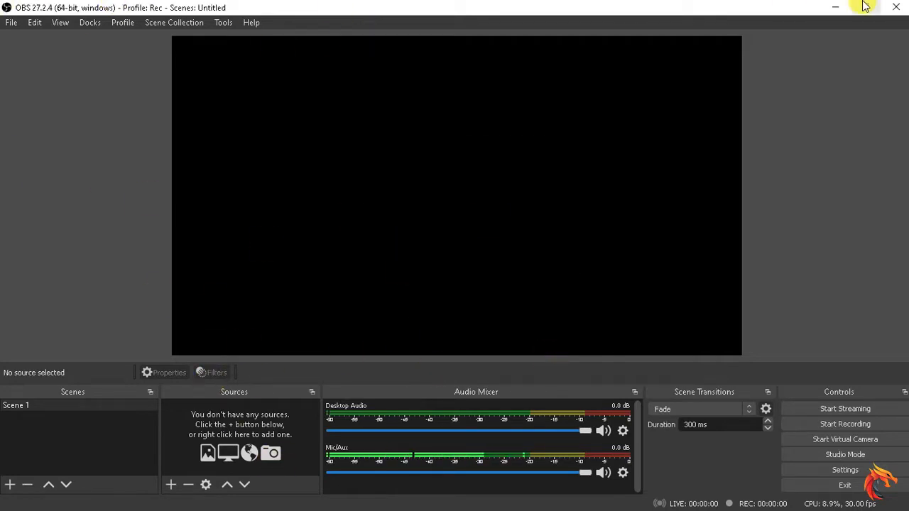
# Close OBS Studio and launch it again from the desktop.
pyautogui.click(897, 7)
pyautogui.doubleClick(30, 242)
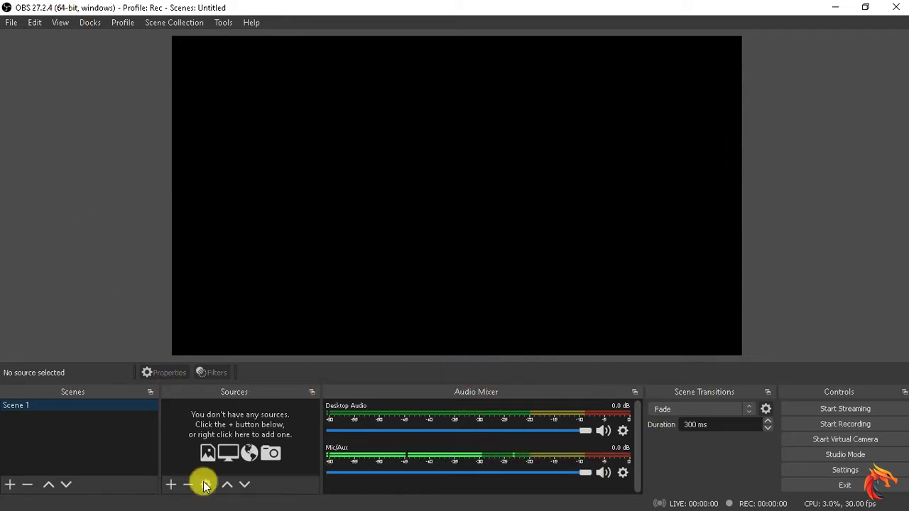
pyautogui.moveTo(231, 403); pyautogui.dragTo(158, 467)
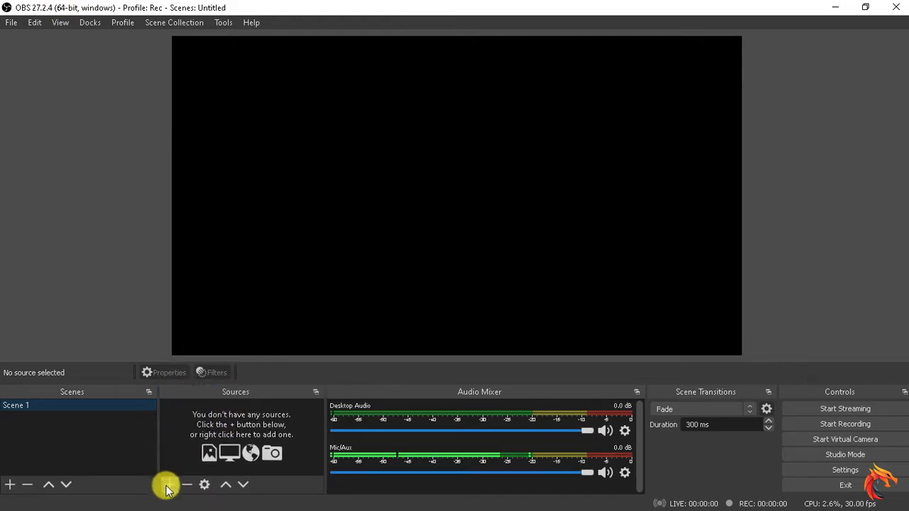
# Create a new visible source named Display Capture in Scene 1.
pyautogui.click(170, 486)
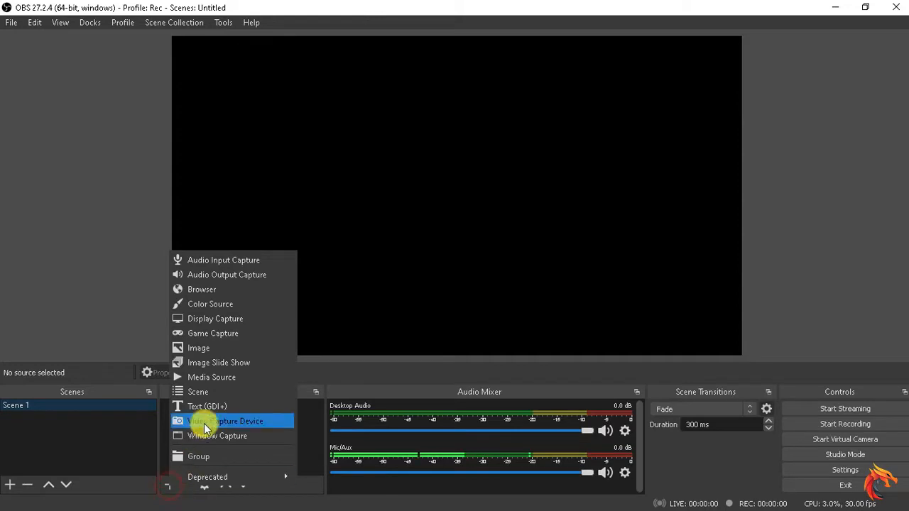
pyautogui.click(224, 318)
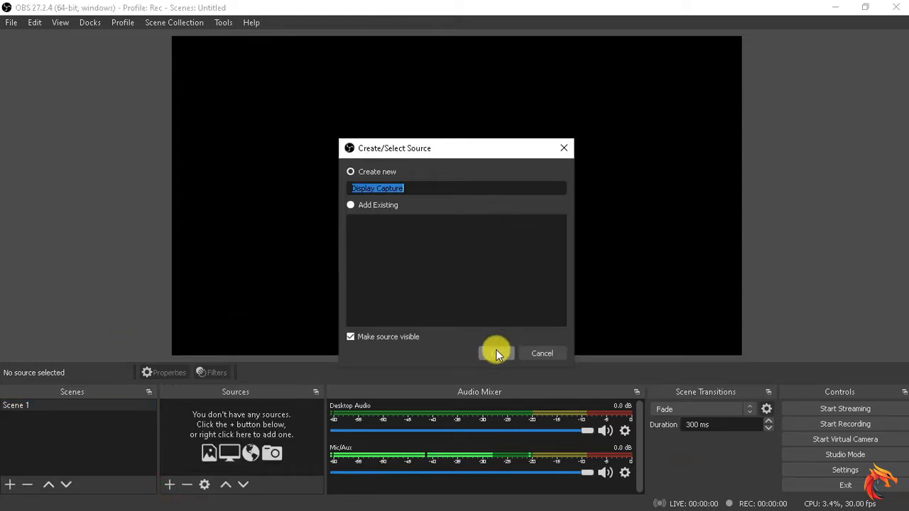
pyautogui.click(450, 188)
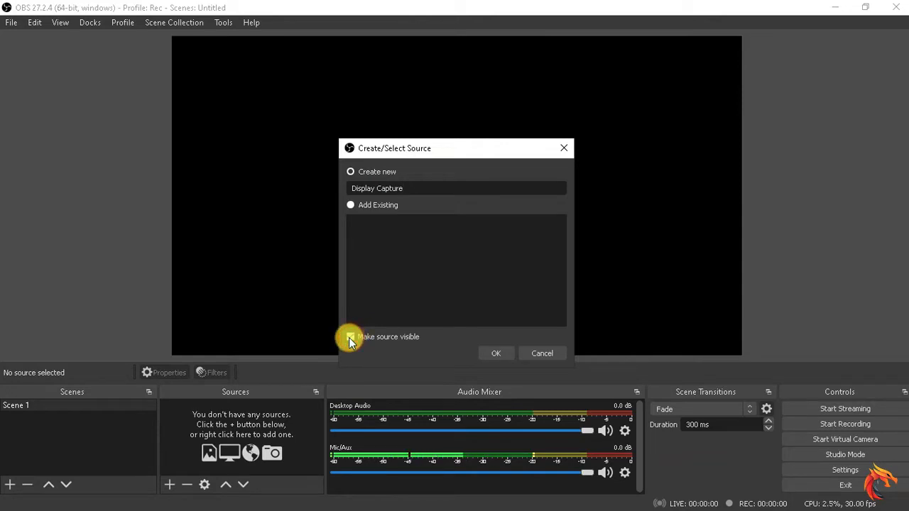
pyautogui.click(505, 356)
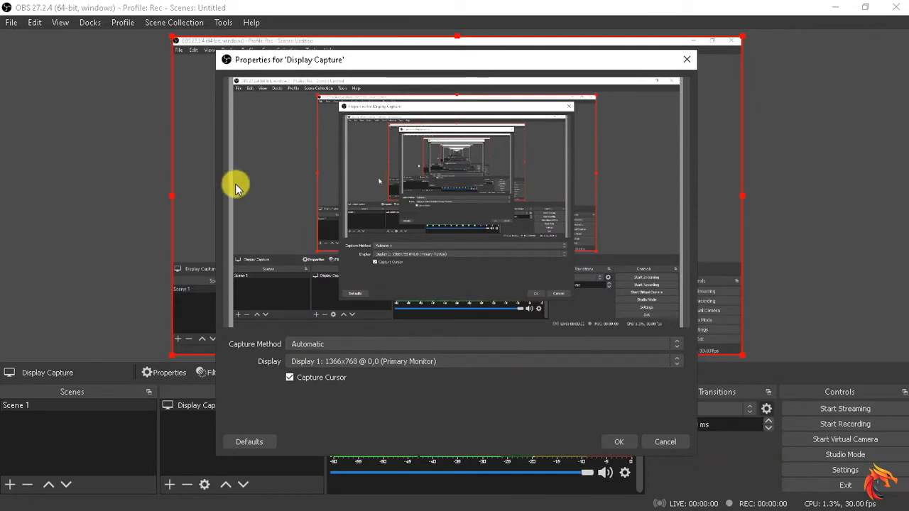
# Confirm the display capture properties with the Automatic capture method, Display 1 (Primary Monitor) and Capture Cursor enabled.
pyautogui.click(339, 345)
pyautogui.click(339, 354)
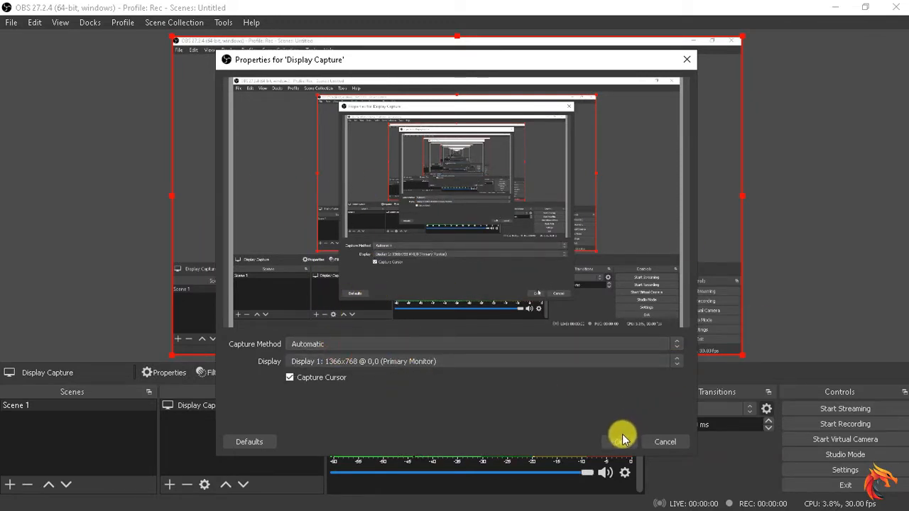
pyautogui.click(291, 377)
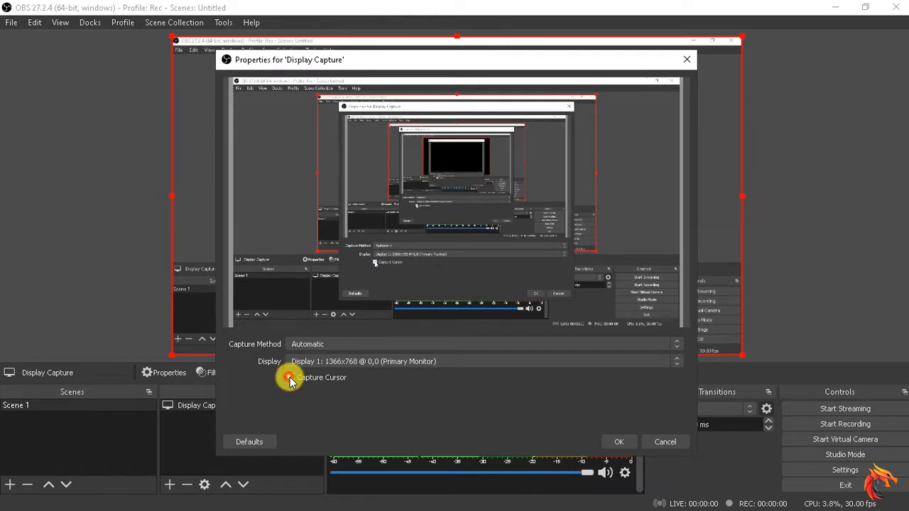
pyautogui.click(291, 378)
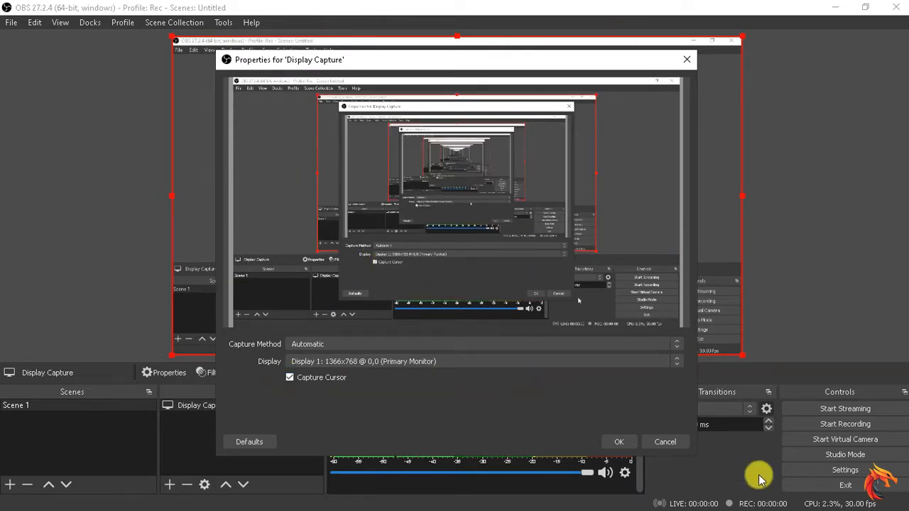
pyautogui.click(624, 443)
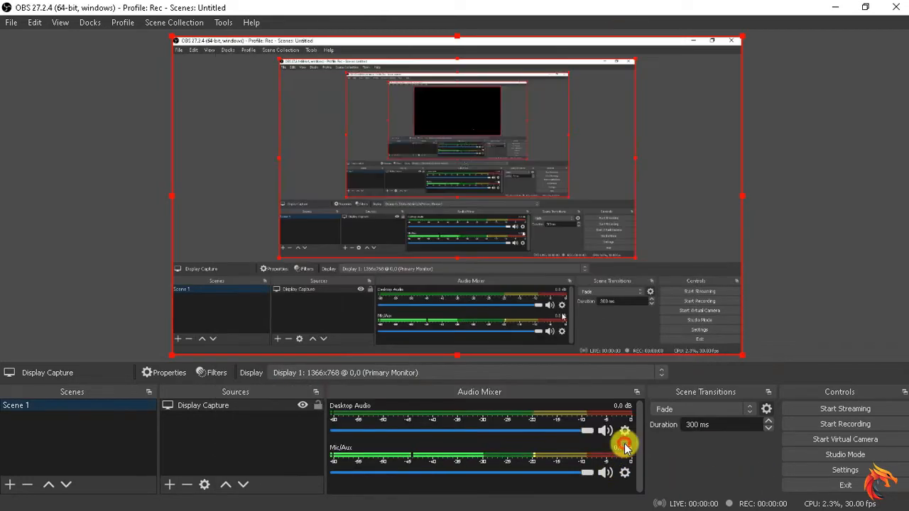
# Move the display capture slightly down in the preview and shrink it to about half of the canvas width.
pyautogui.click(101, 171)
pyautogui.click(326, 214)
pyautogui.moveTo(314, 211); pyautogui.dragTo(336, 220)
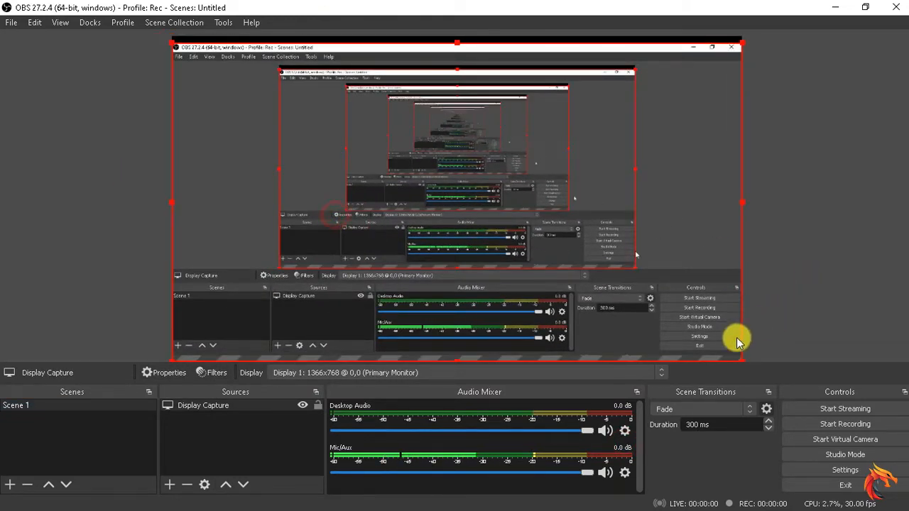
pyautogui.moveTo(742, 357); pyautogui.dragTo(473, 211)
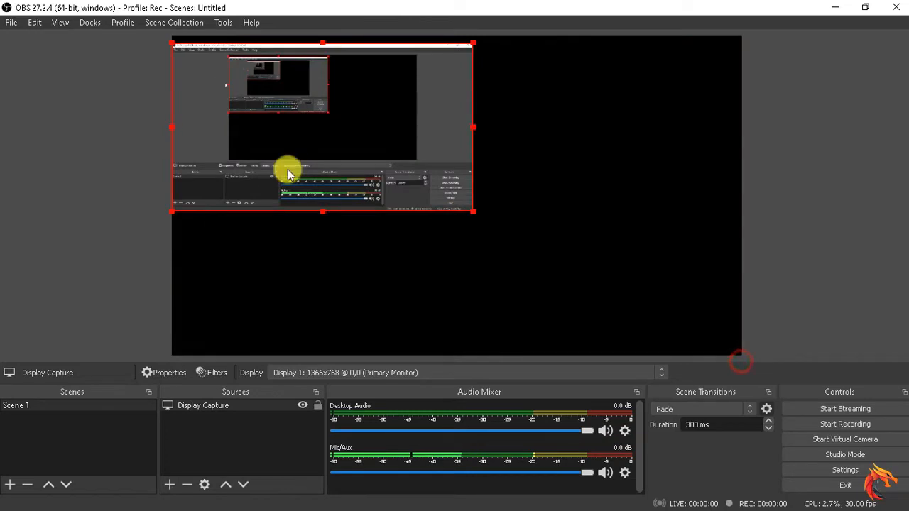
# Fit the display capture to the whole canvas with the Fit to screen transform and deselect it.
pyautogui.rightClick(294, 122)
pyautogui.moveTo(348, 294)
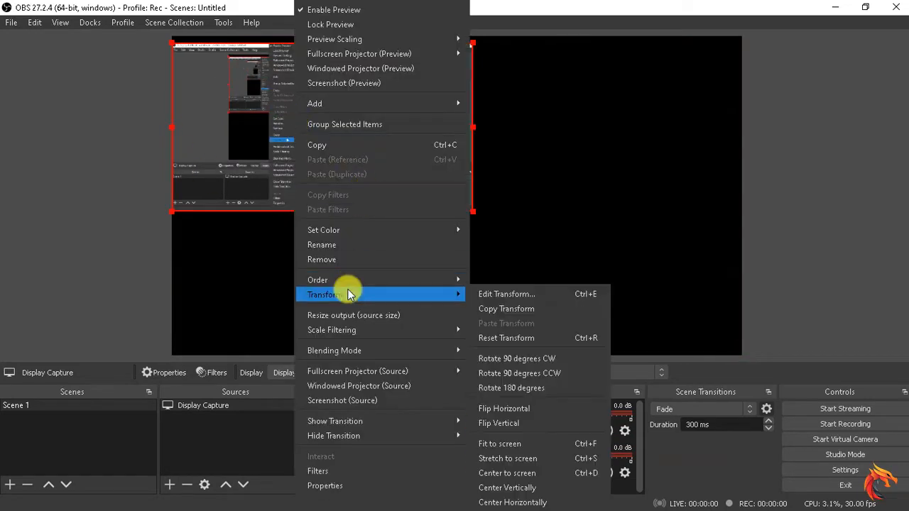
pyautogui.moveTo(455, 281)
pyautogui.moveTo(447, 296)
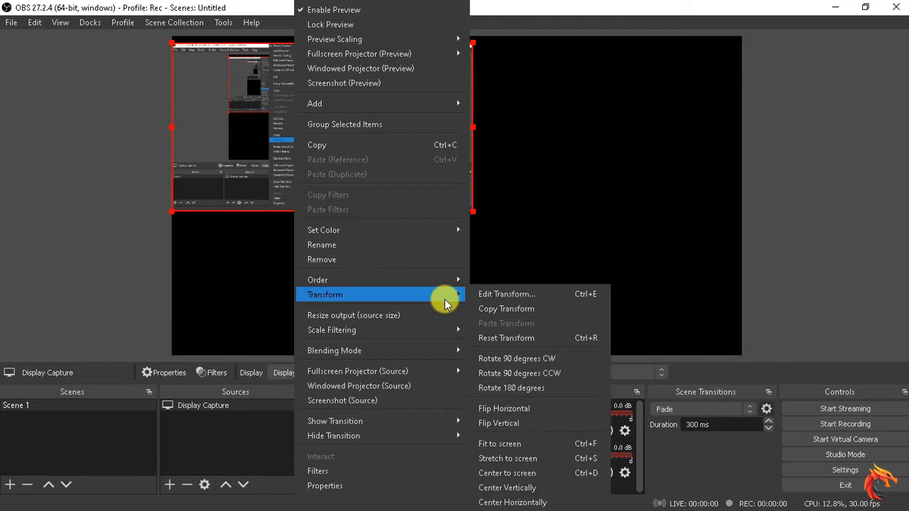
pyautogui.click(509, 440)
pyautogui.click(138, 195)
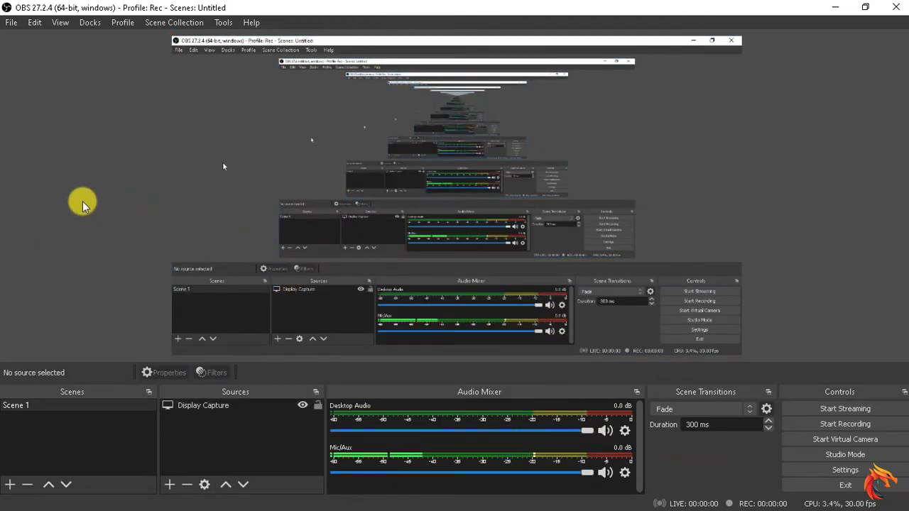
# In the general settings, choose English as the language and Dark (Default) as the theme.
pyautogui.click(9, 24)
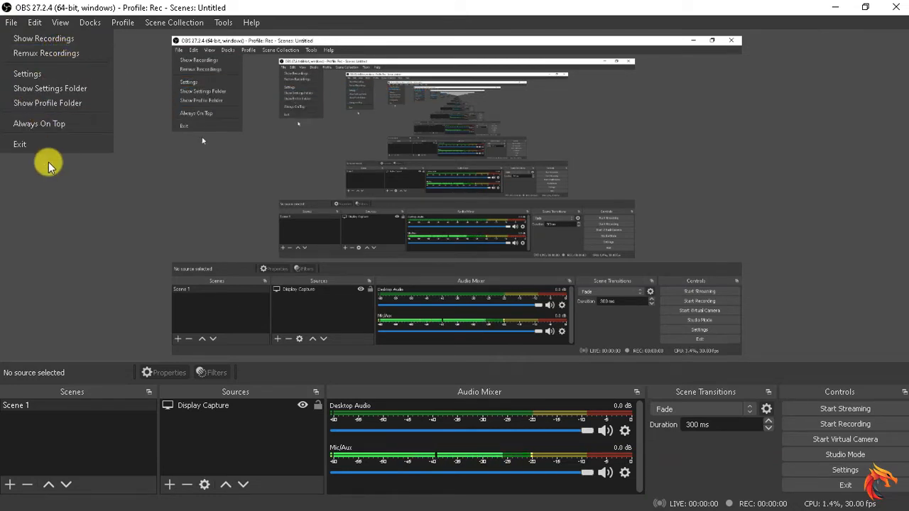
pyautogui.click(29, 73)
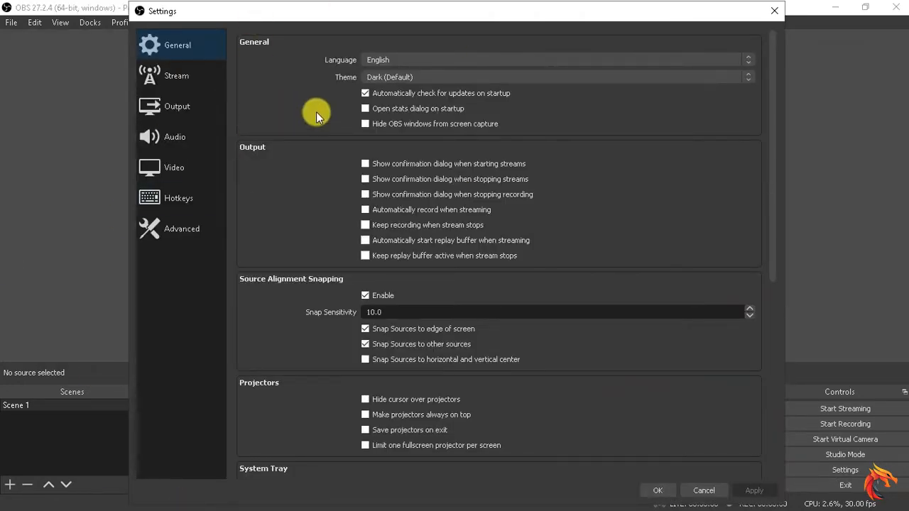
pyautogui.click(560, 59)
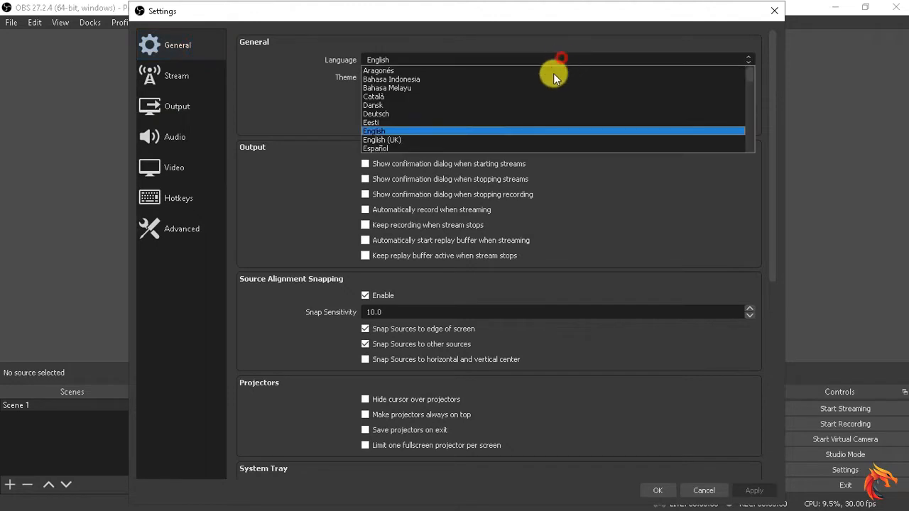
pyautogui.click(467, 131)
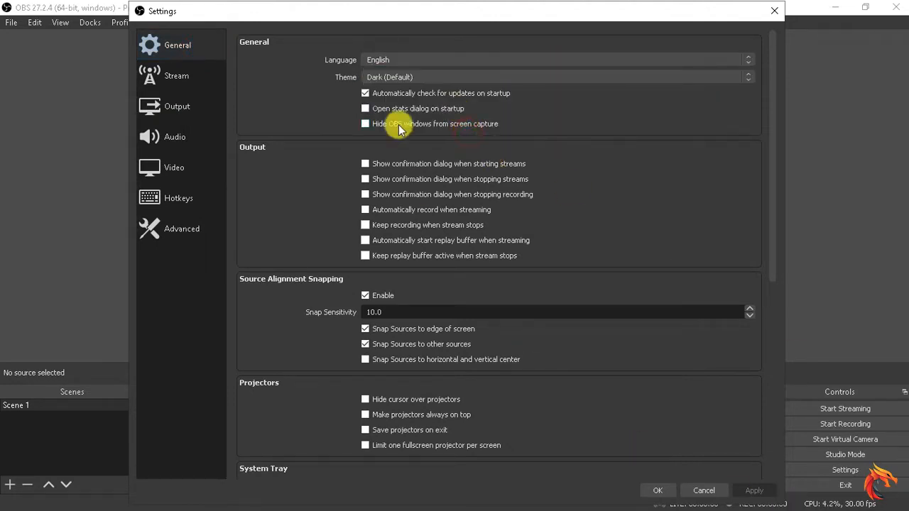
pyautogui.click(428, 76)
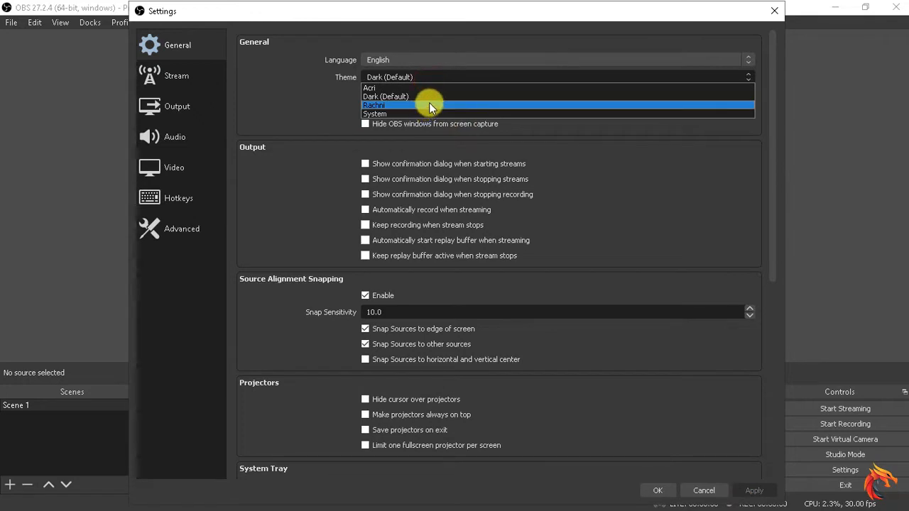
pyautogui.click(435, 96)
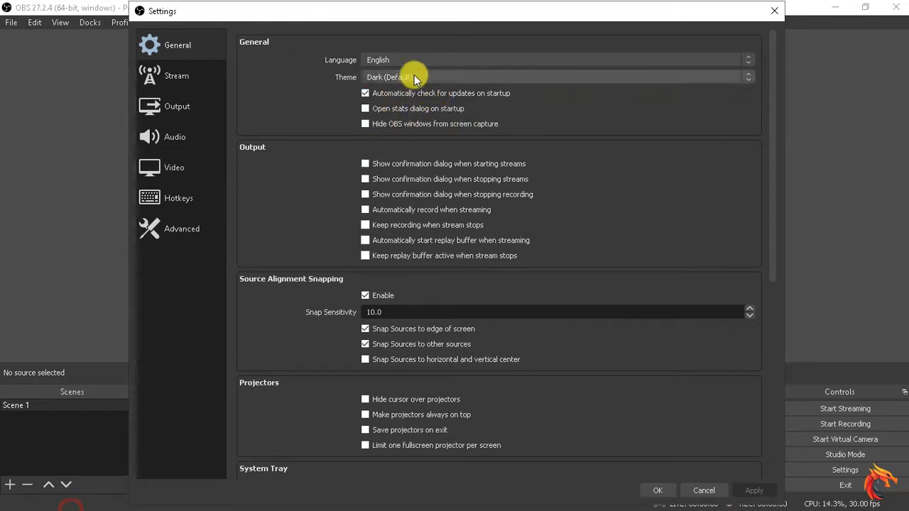
# Set the streaming service to YouTube - RTMPS in the stream settings.
pyautogui.click(206, 86)
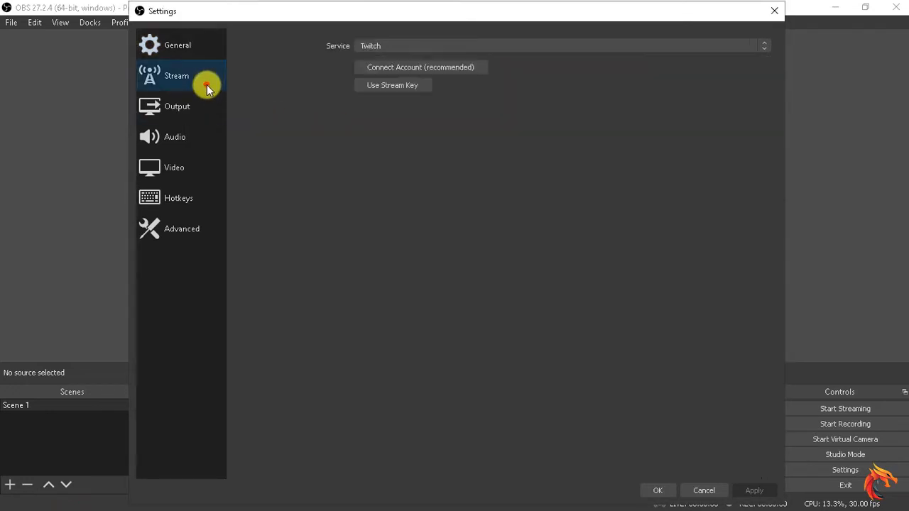
pyautogui.click(430, 47)
pyautogui.click(434, 72)
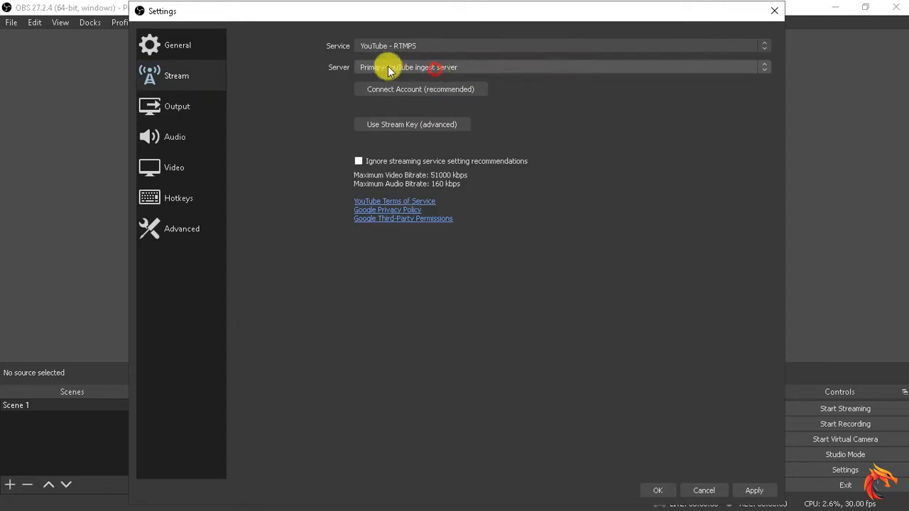
# Browse the full list of streaming services, keep YouTube - RTMPS, and choose to use a stream key.
pyautogui.click(400, 47)
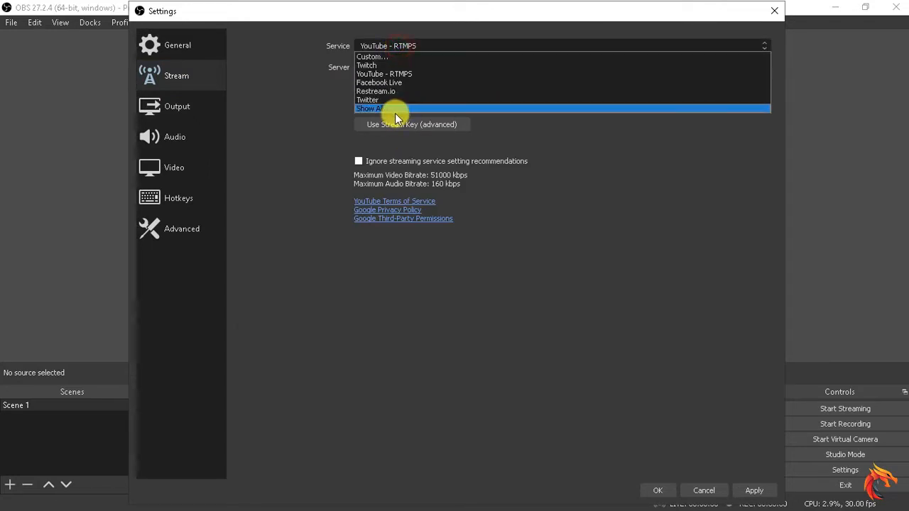
pyautogui.click(394, 111)
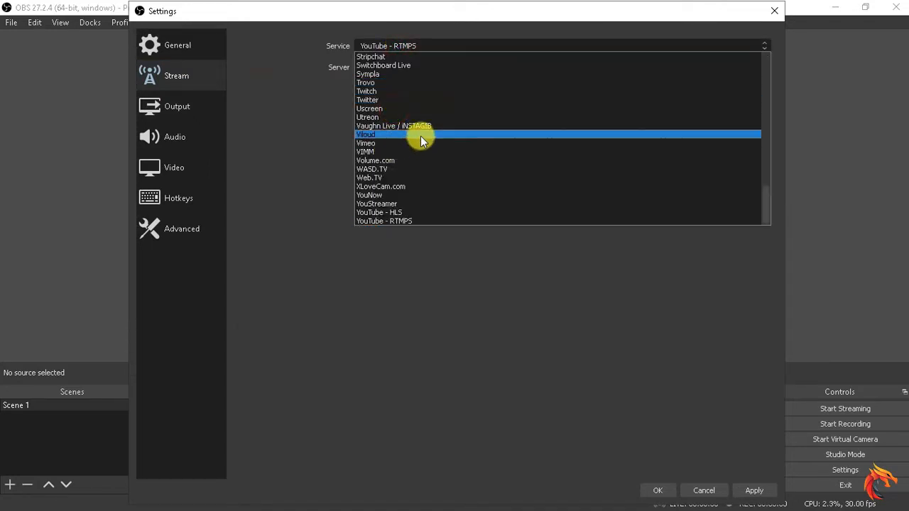
pyautogui.scroll(10, 423, 135)
pyautogui.click(266, 122)
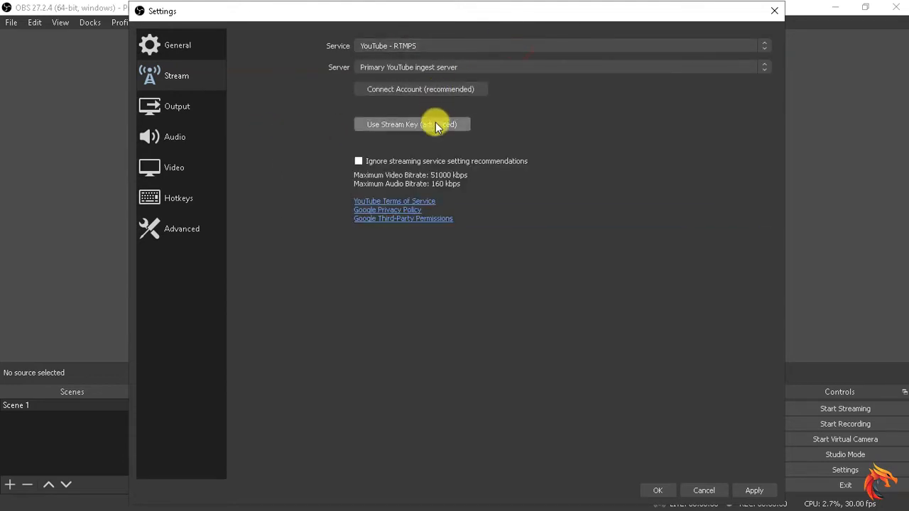
pyautogui.click(434, 122)
pyautogui.click(475, 85)
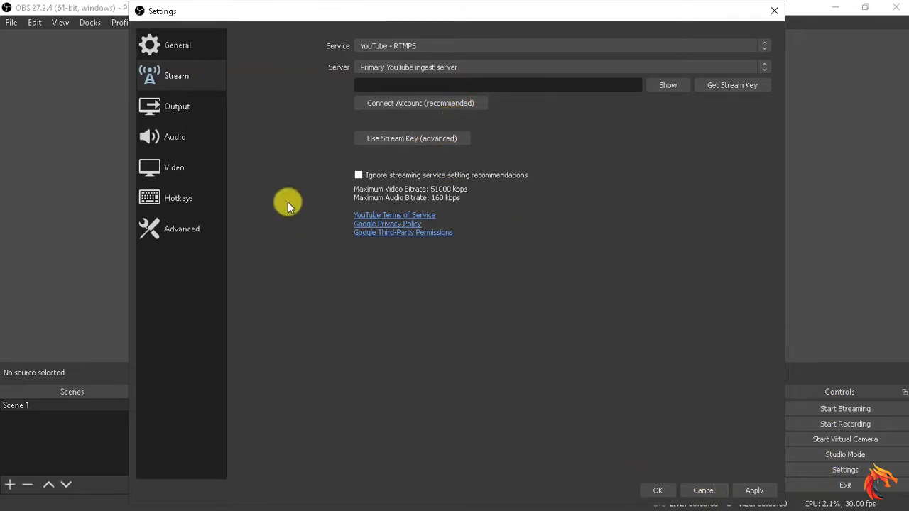
# In the output settings, keep the Simple output mode and the streaming video bitrate of 2500 Kbps.
pyautogui.click(194, 104)
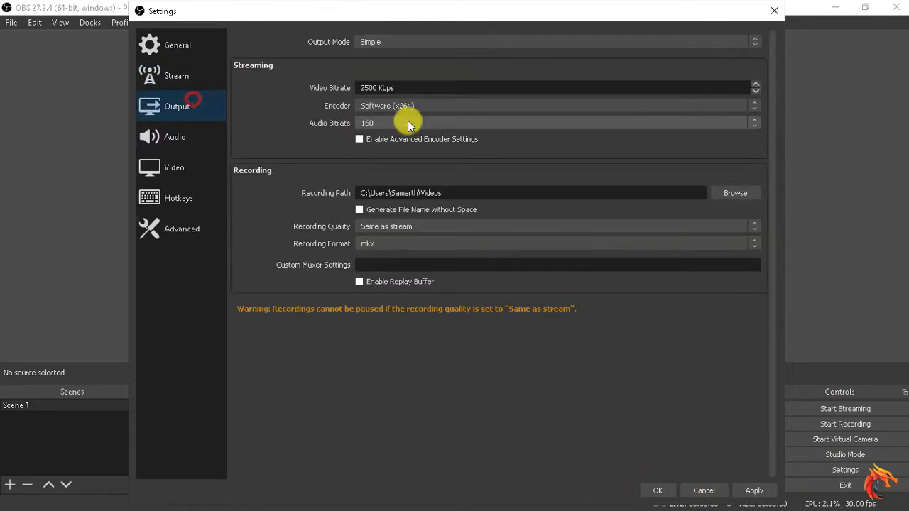
pyautogui.click(381, 44)
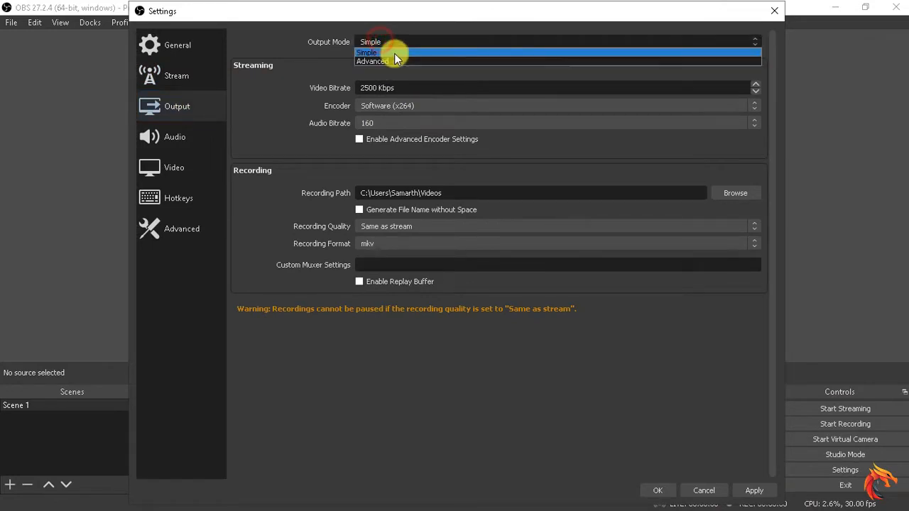
pyautogui.click(395, 53)
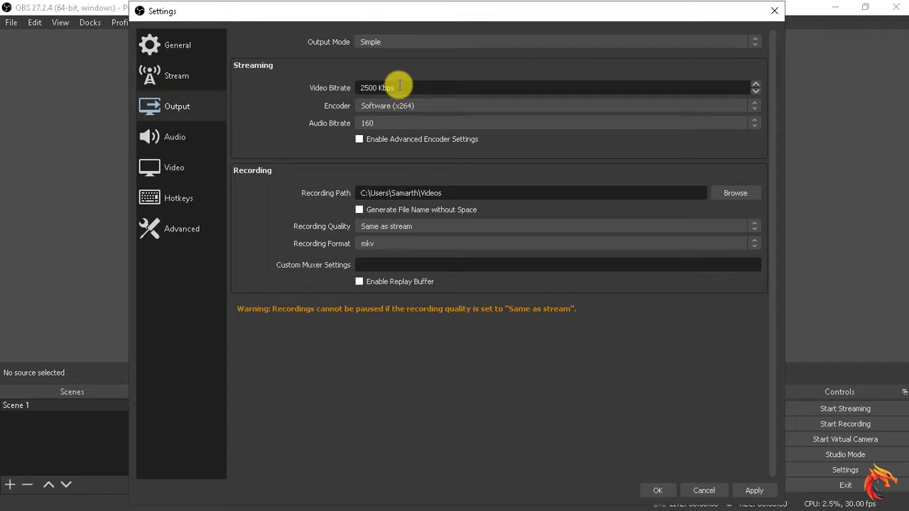
pyautogui.click(454, 88)
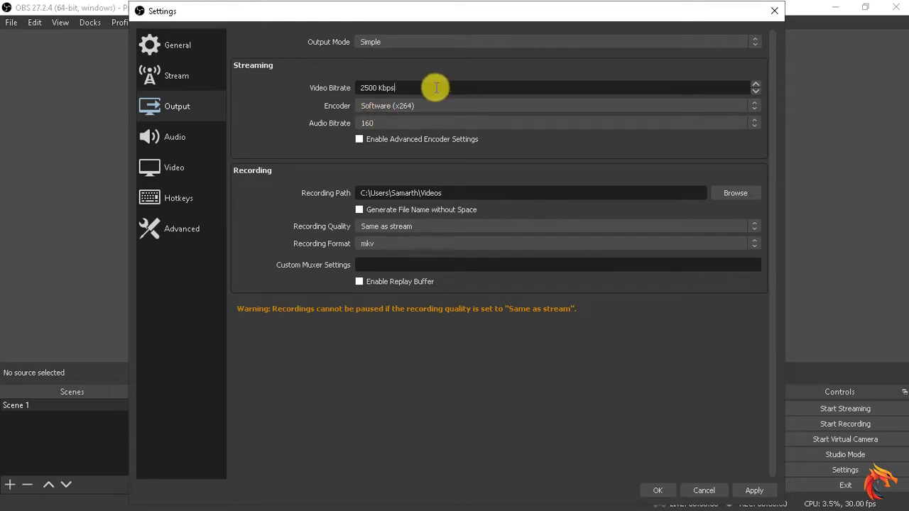
pyautogui.moveTo(436, 88); pyautogui.dragTo(360, 87)
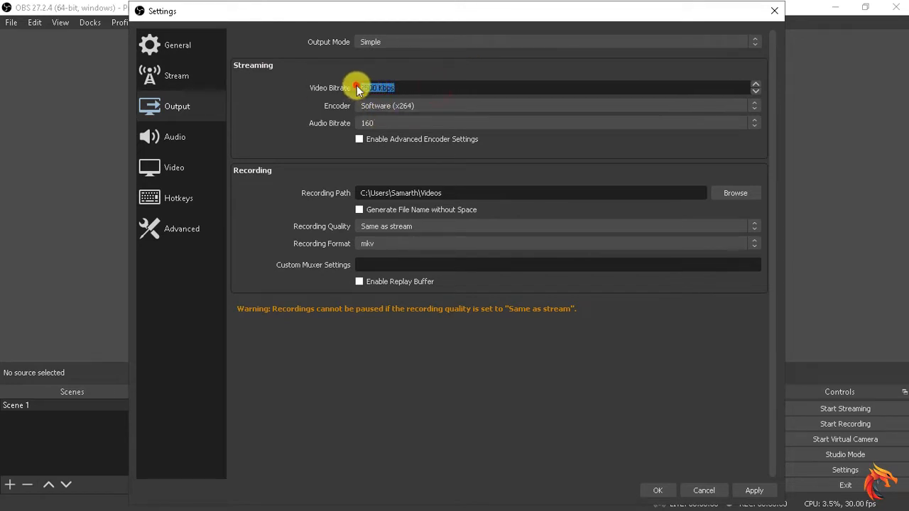
pyautogui.click(435, 81)
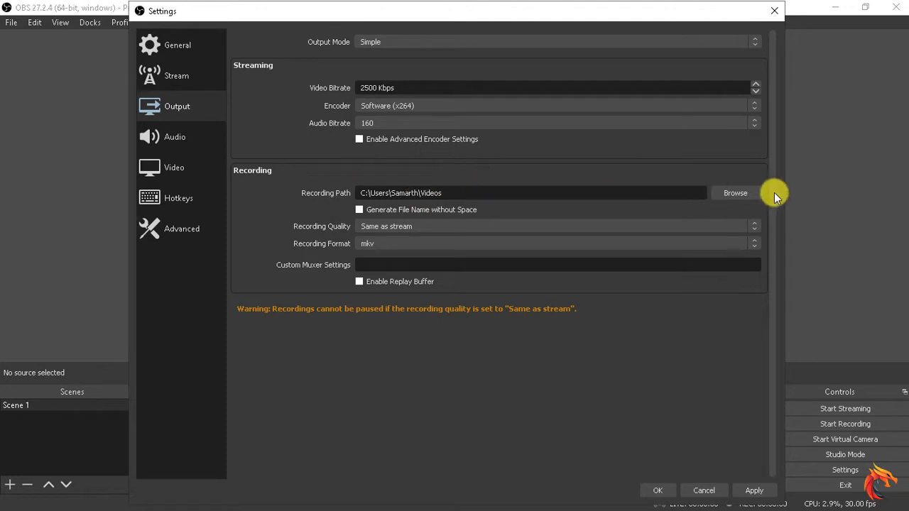
# Browse the drives for a recording location and select the Videos folder as the recording path.
pyautogui.click(726, 193)
pyautogui.scroll(-2, 158, 234)
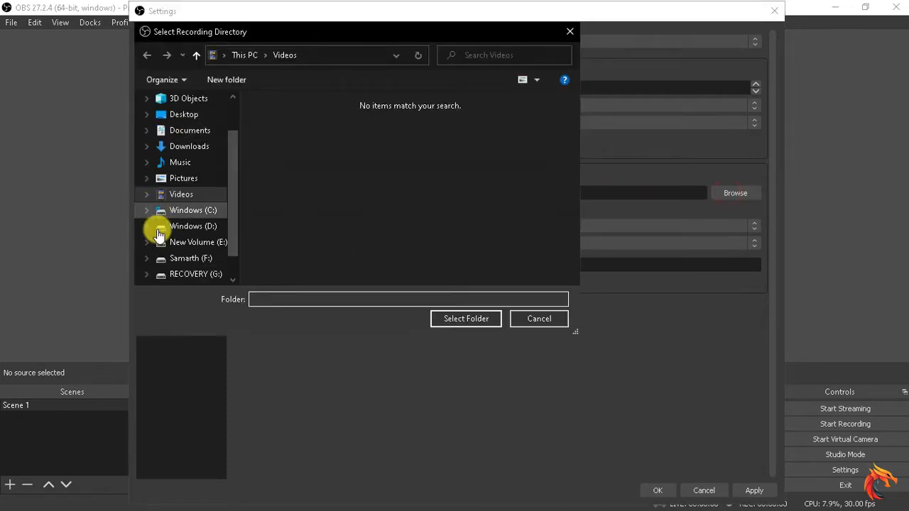
pyautogui.click(216, 233)
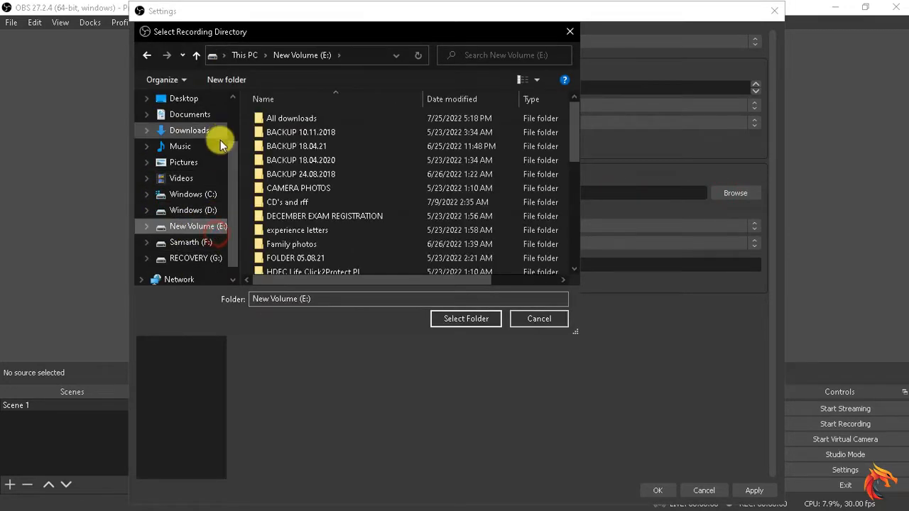
pyautogui.click(221, 181)
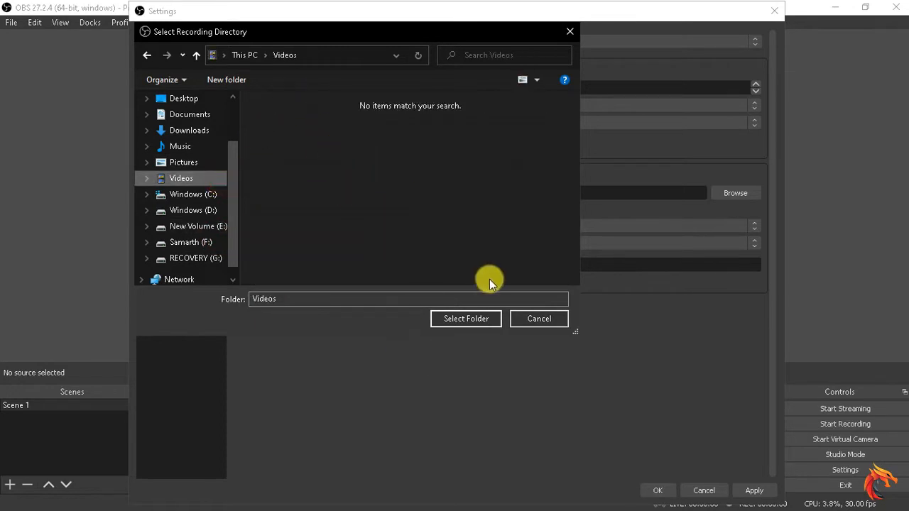
pyautogui.click(464, 321)
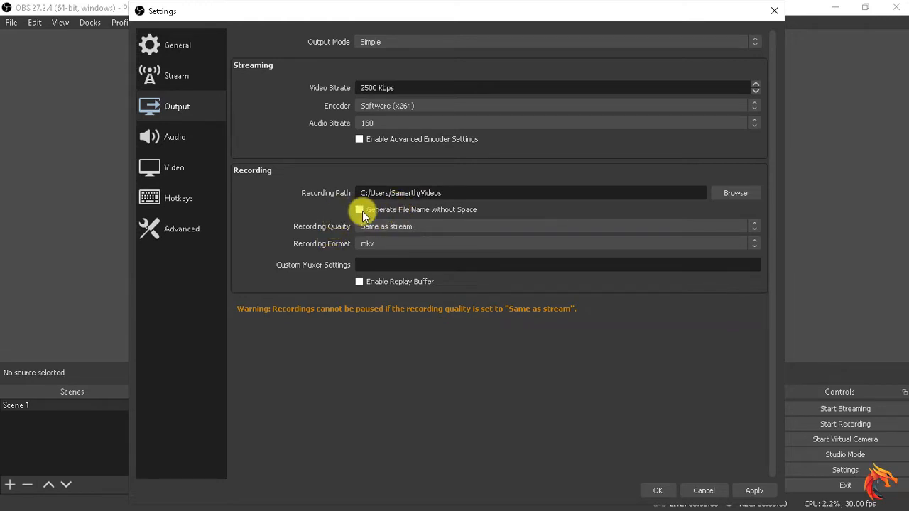
# Set the recording quality to High Quality, Medium File Size.
pyautogui.click(418, 226)
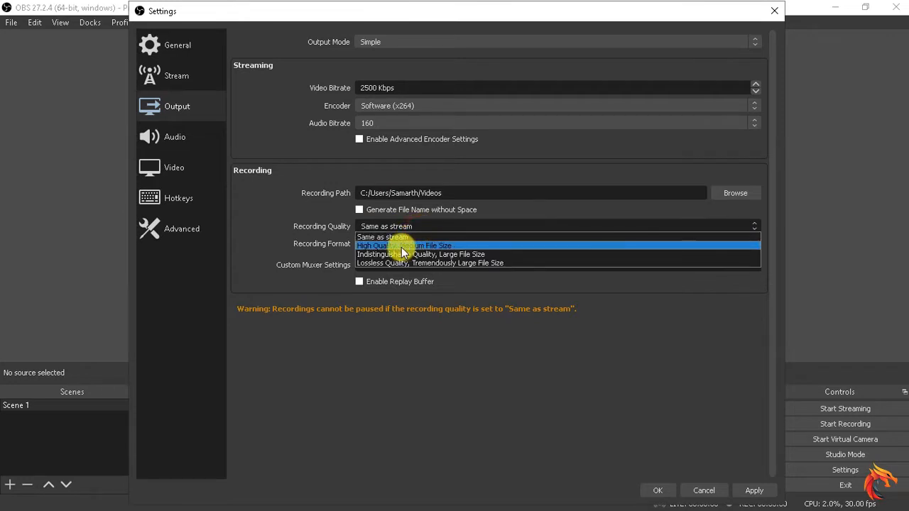
pyautogui.click(418, 246)
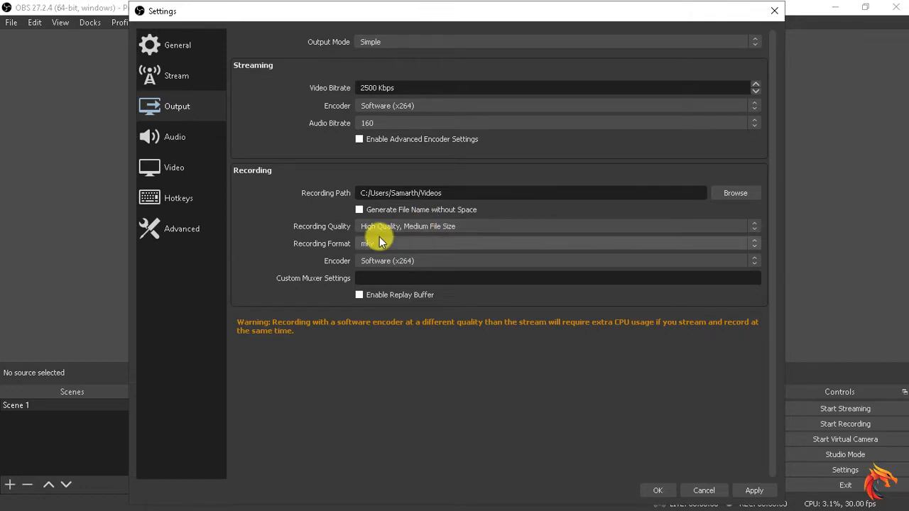
pyautogui.click(411, 225)
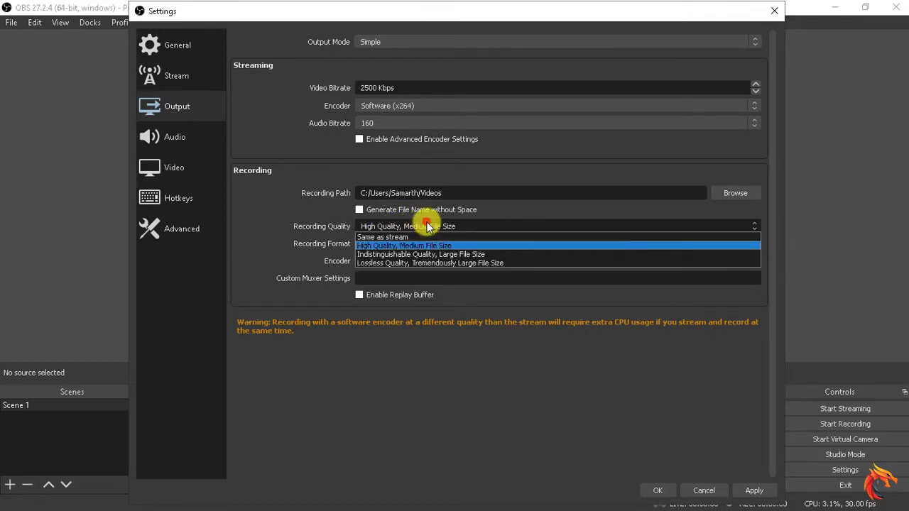
pyautogui.click(421, 260)
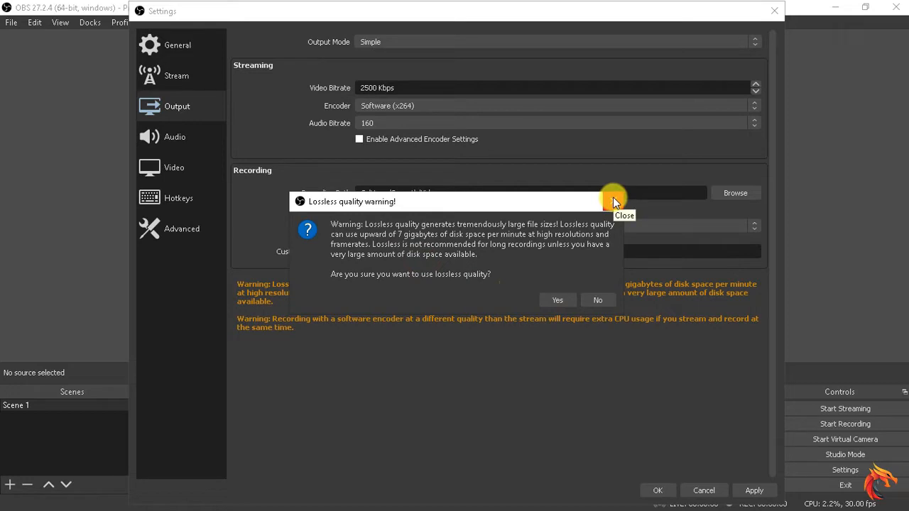
pyautogui.click(613, 197)
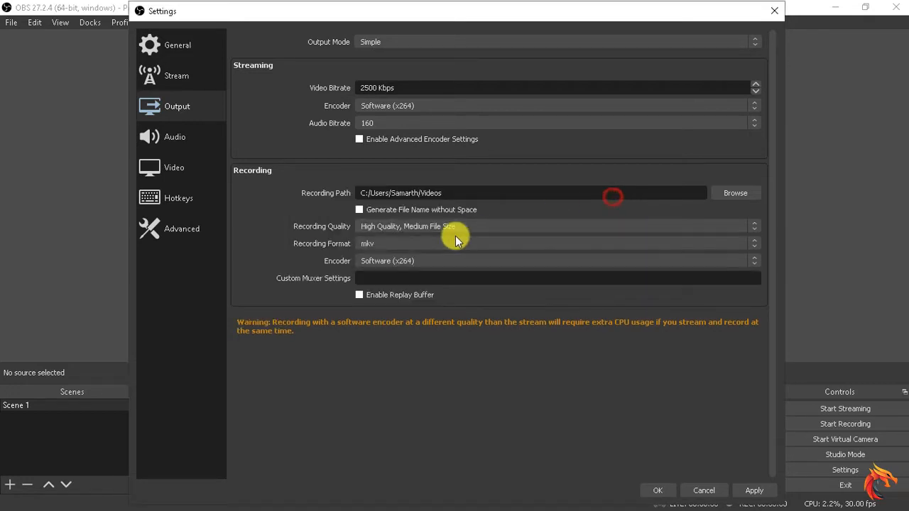
# Keep mkv as the recording format and Software (x264) as the recording encoder.
pyautogui.click(387, 243)
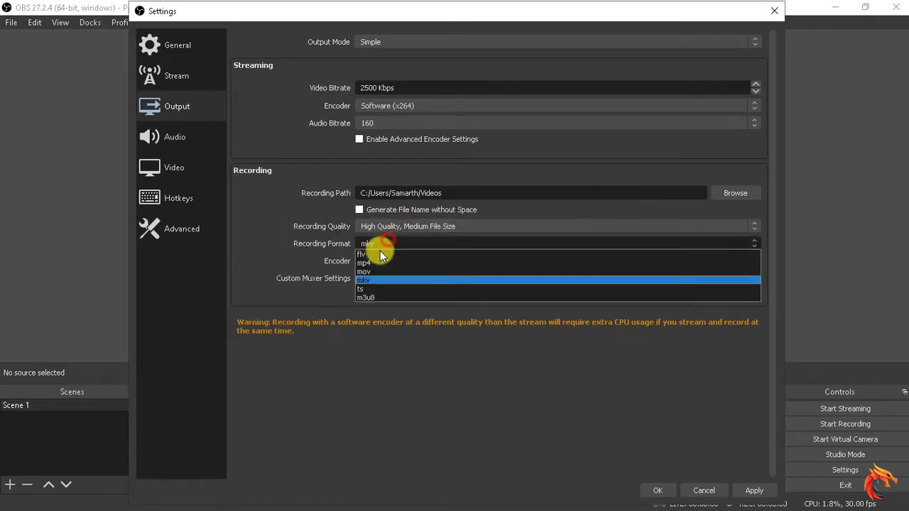
pyautogui.click(413, 280)
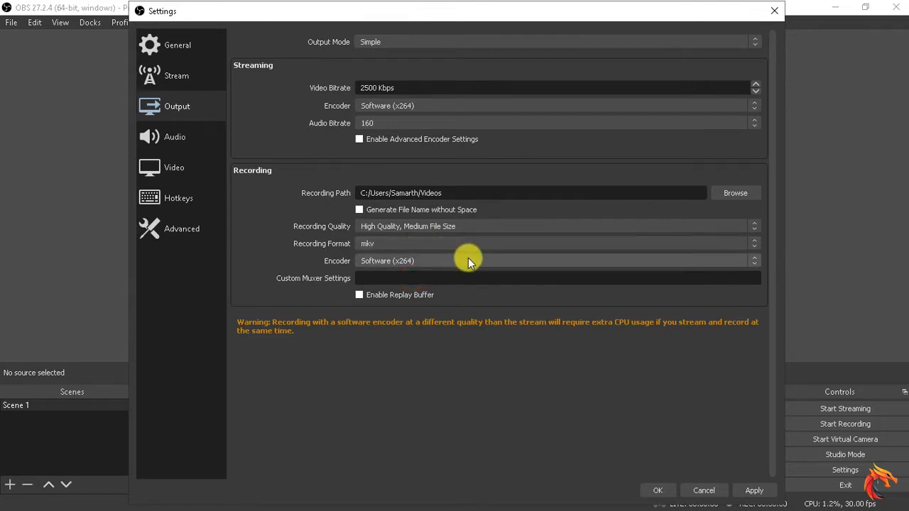
pyautogui.click(417, 261)
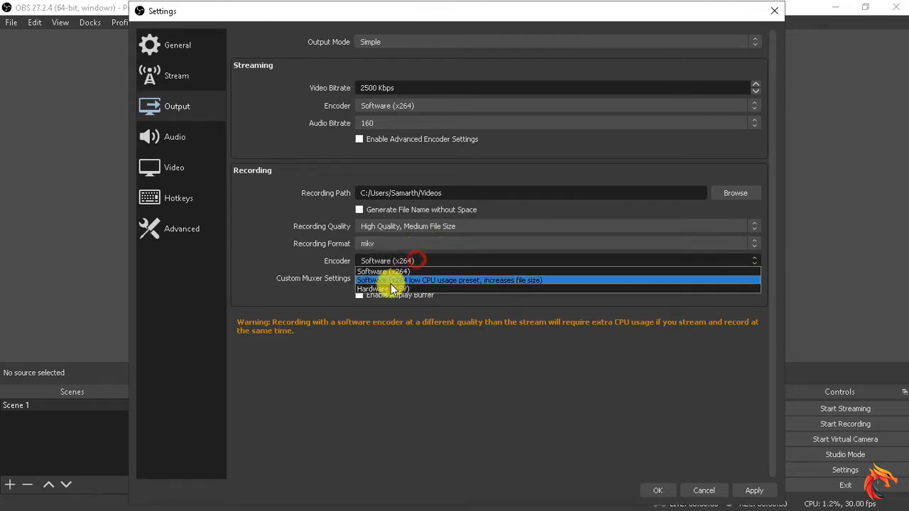
pyautogui.click(400, 266)
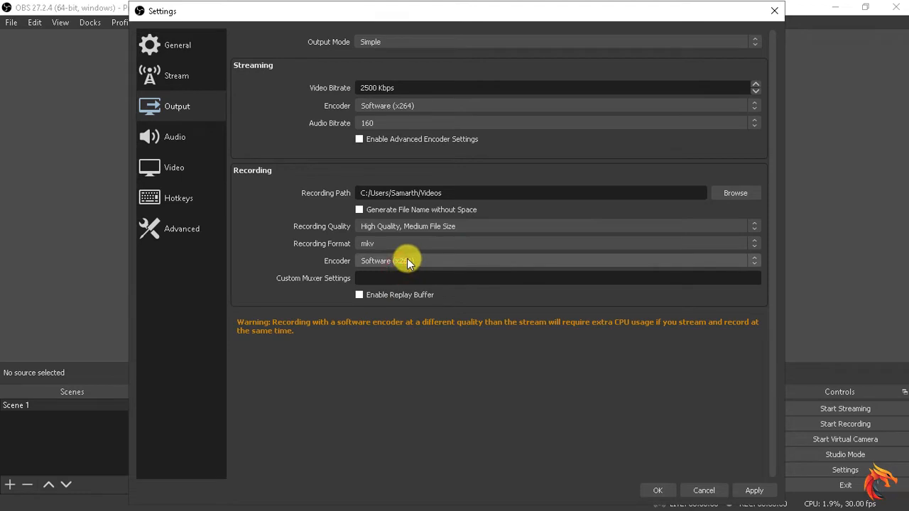
# Try the Hardware (QSV) recording encoder, switch back to Software (x264), and apply the output settings.
pyautogui.click(423, 261)
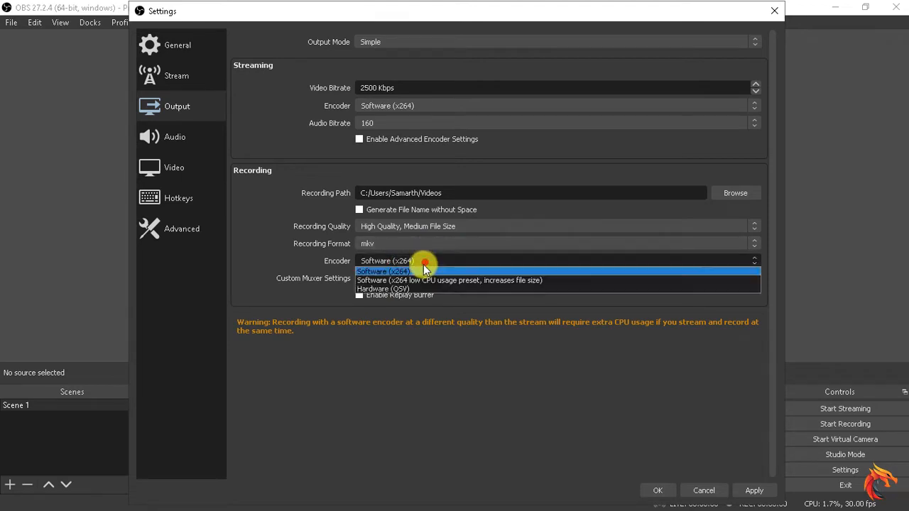
pyautogui.click(418, 289)
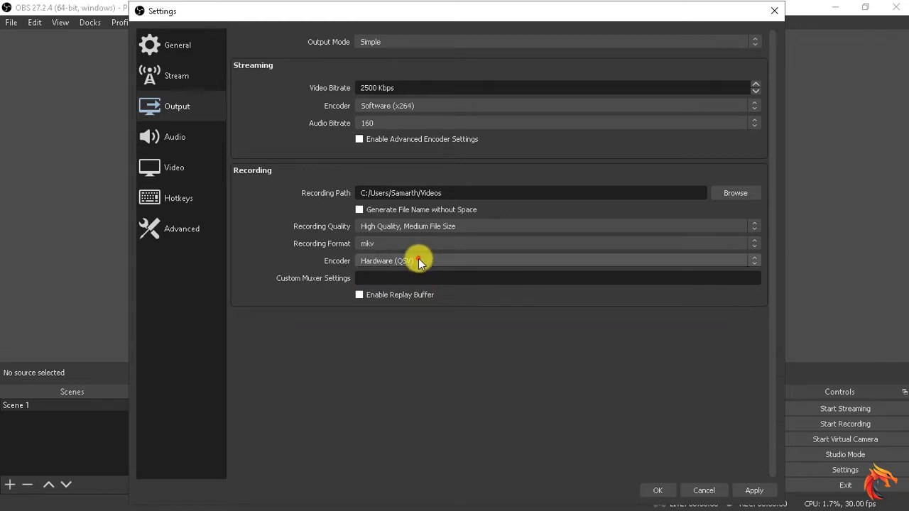
pyautogui.click(415, 262)
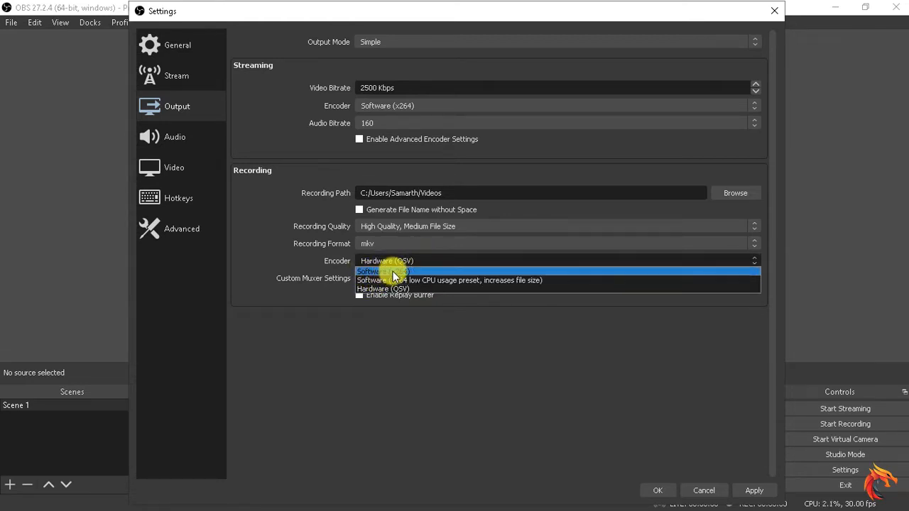
pyautogui.click(398, 272)
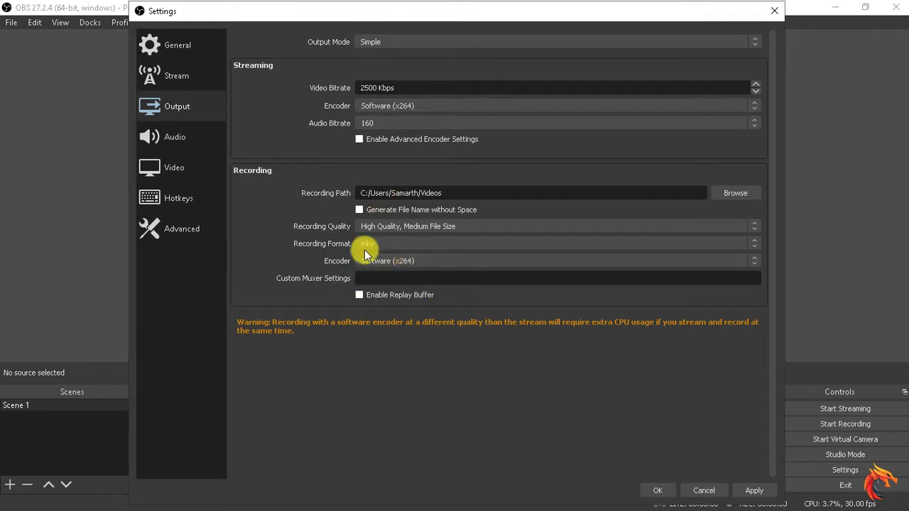
pyautogui.click(754, 490)
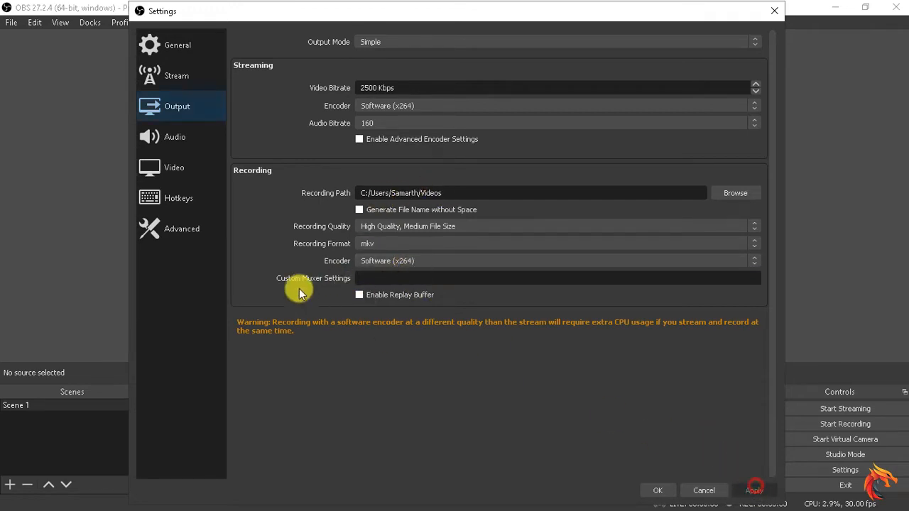
# In the audio settings, set Desktop Audio to Speakers (2- High Definition Audio Device).
pyautogui.click(183, 142)
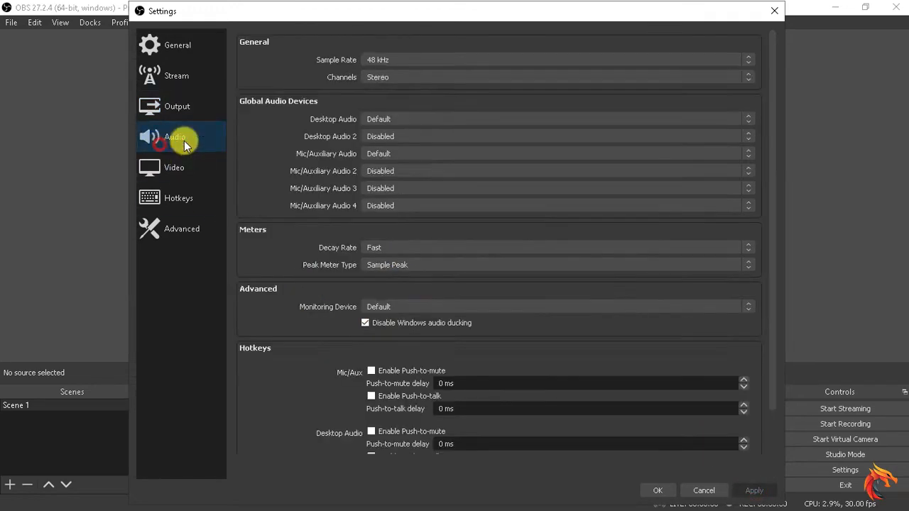
pyautogui.click(407, 118)
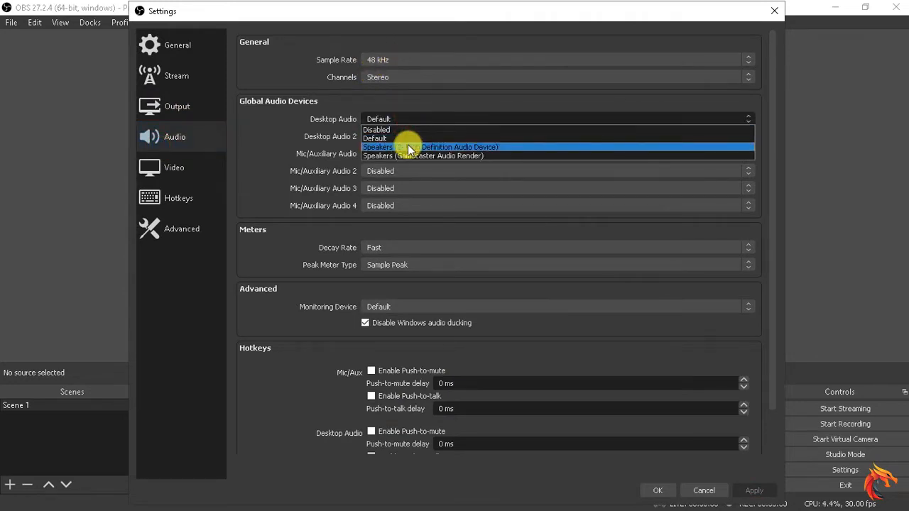
pyautogui.click(412, 140)
pyautogui.click(414, 118)
pyautogui.click(418, 147)
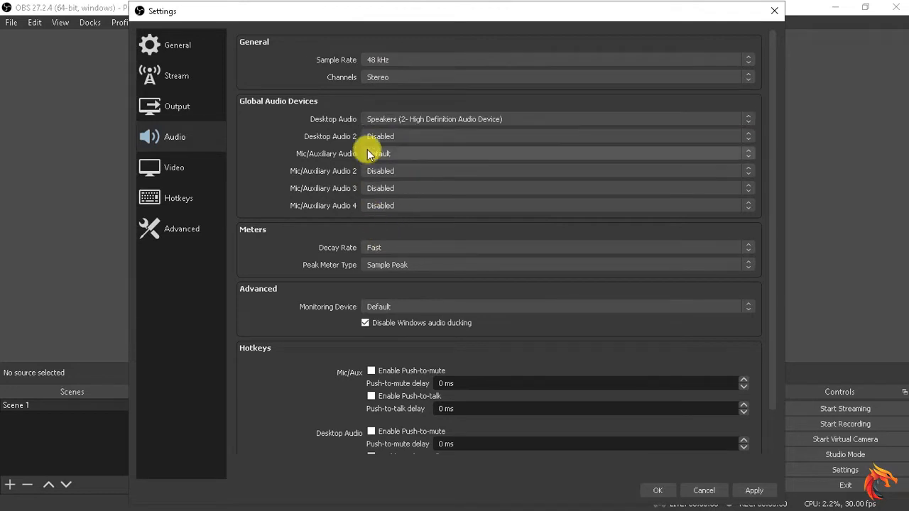
# Set Mic/Auxiliary Audio and Mic/Auxiliary Audio 2 to Microphone (2- High Definition Audio Device).
pyautogui.click(419, 154)
pyautogui.click(420, 185)
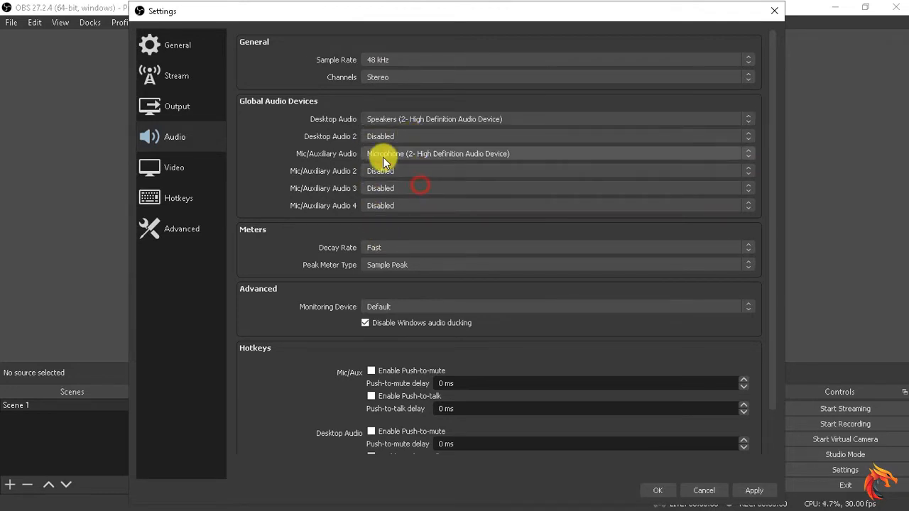
pyautogui.click(384, 171)
pyautogui.click(404, 198)
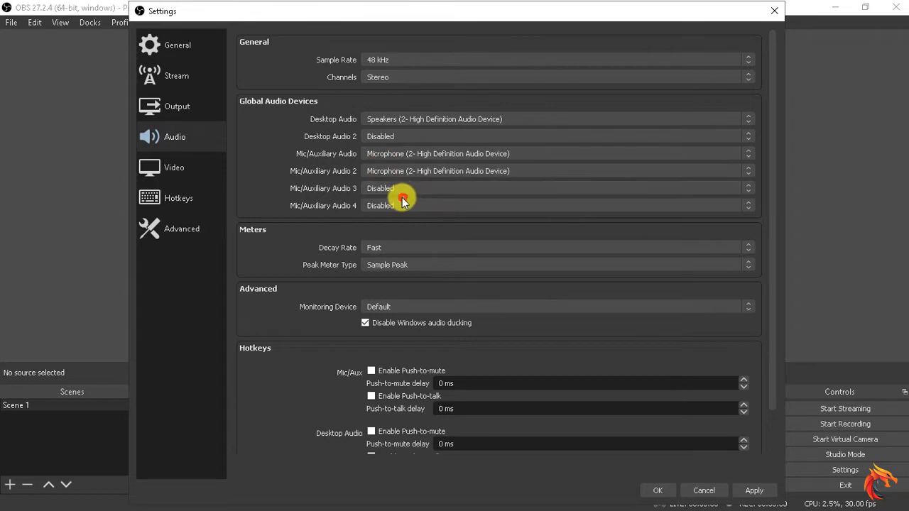
# Set Desktop Audio 2 to Default, apply the audio settings, and look over the audio hotkey options.
pyautogui.click(408, 135)
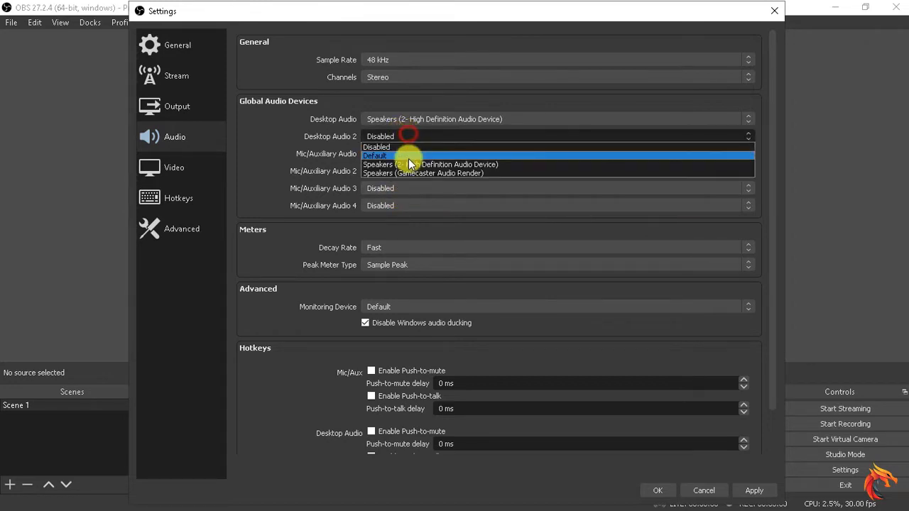
pyautogui.click(414, 156)
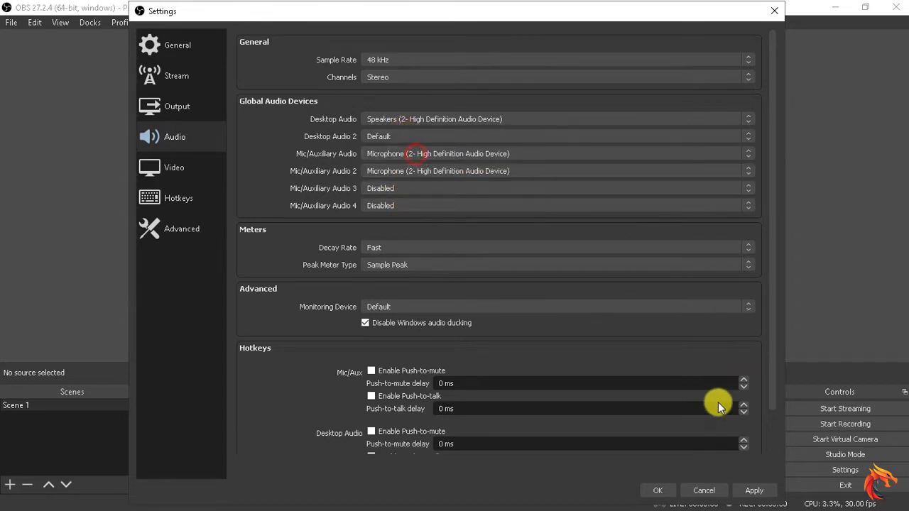
pyautogui.click(760, 490)
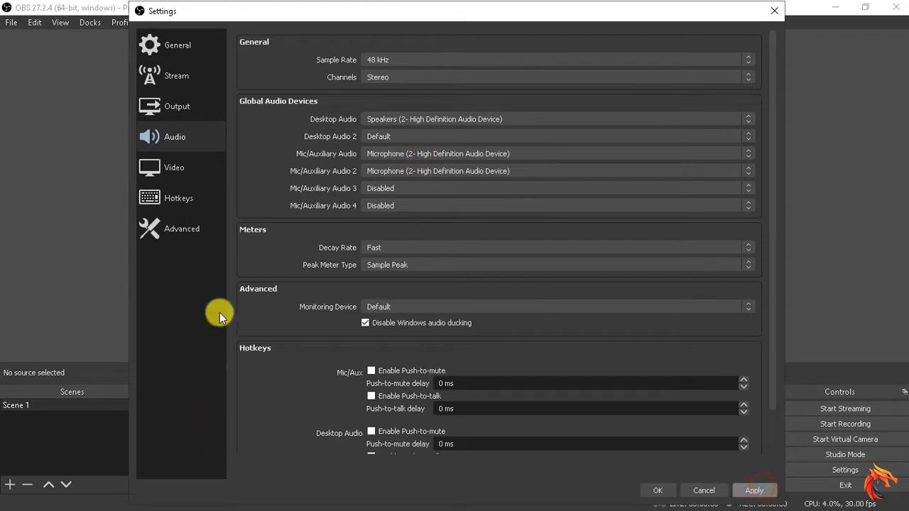
pyautogui.scroll(-1, 317, 353)
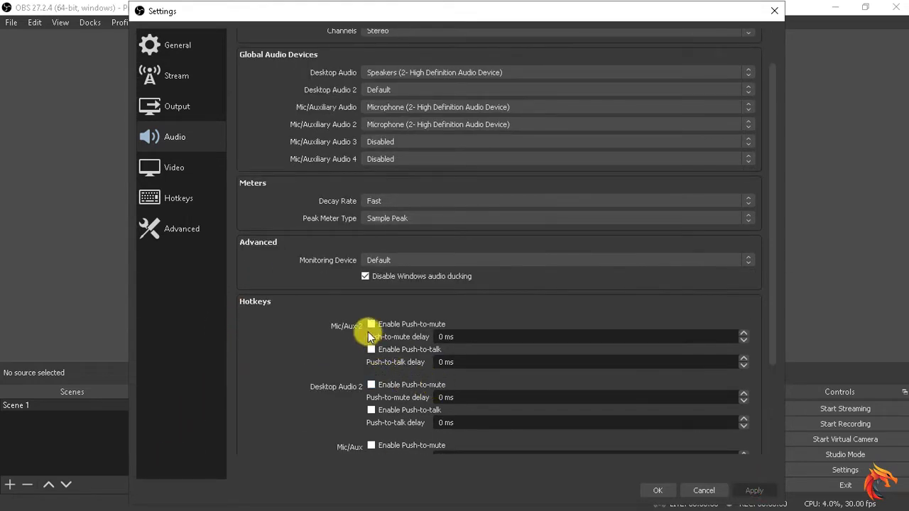
pyautogui.scroll(1, 365, 357)
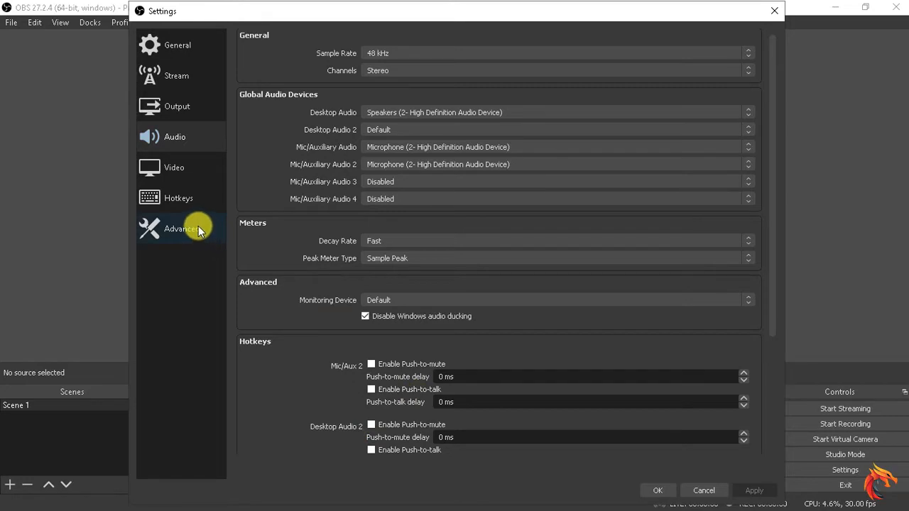
# In the video settings, set both the base canvas resolution and the output scaled resolution to 1920x1080.
pyautogui.click(155, 177)
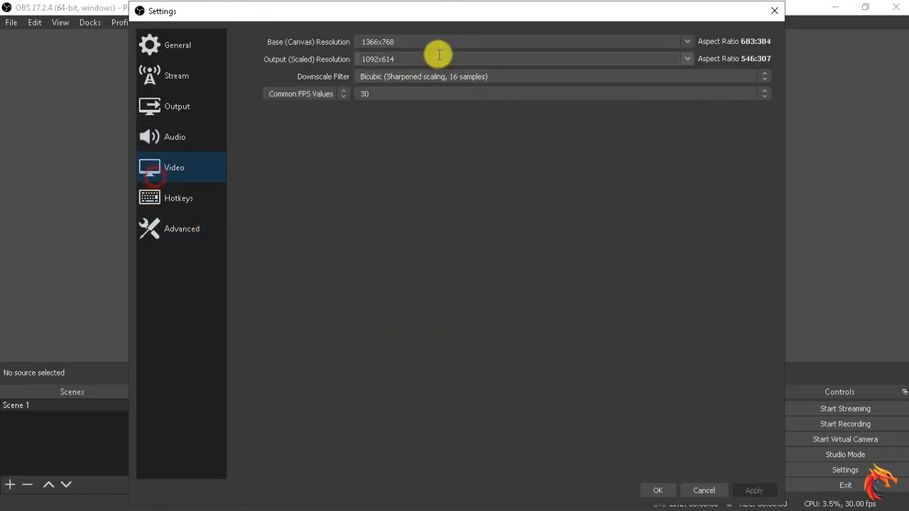
pyautogui.click(686, 42)
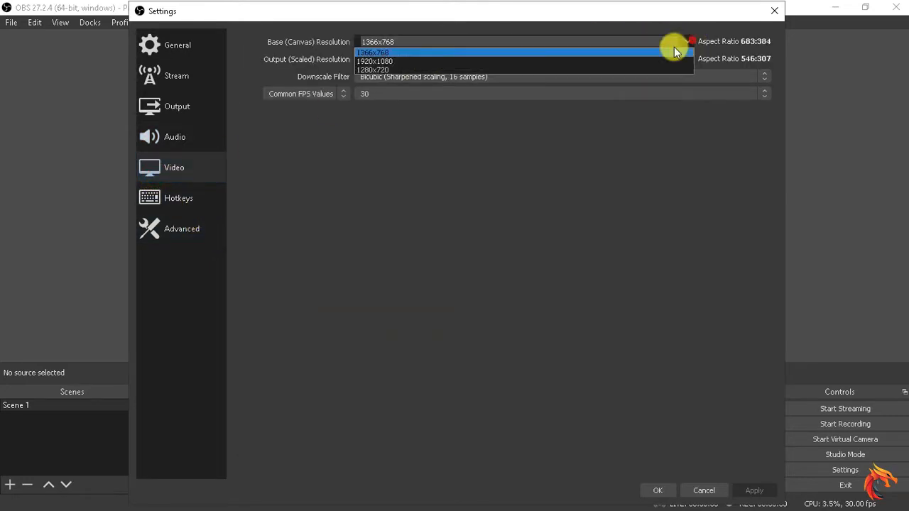
pyautogui.click(536, 60)
pyautogui.click(688, 59)
pyautogui.click(659, 74)
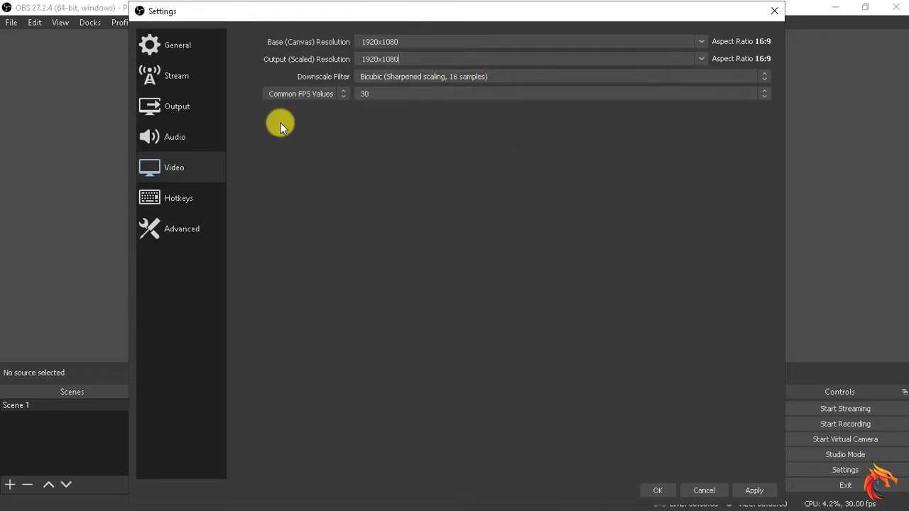
# Keep the Bicubic (Sharpened scaling, 16 samples) downscale filter and the common FPS value of 30.
pyautogui.click(435, 77)
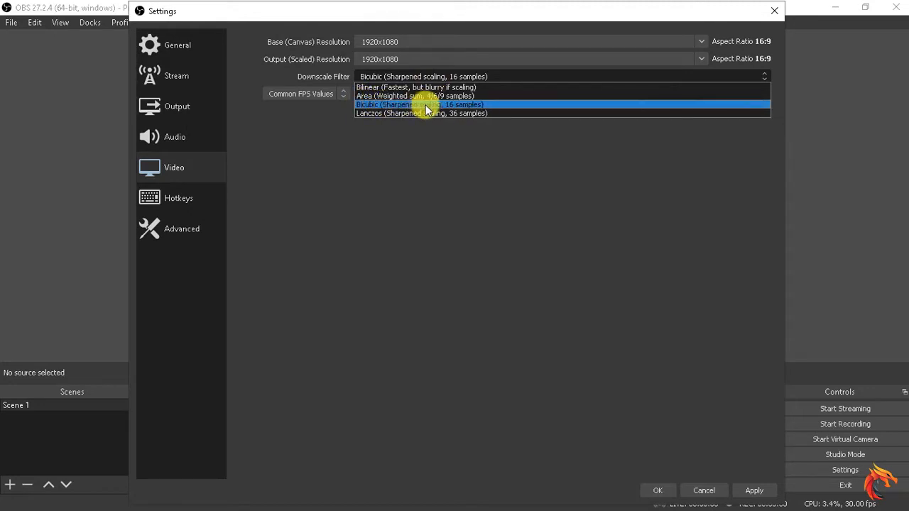
pyautogui.click(463, 104)
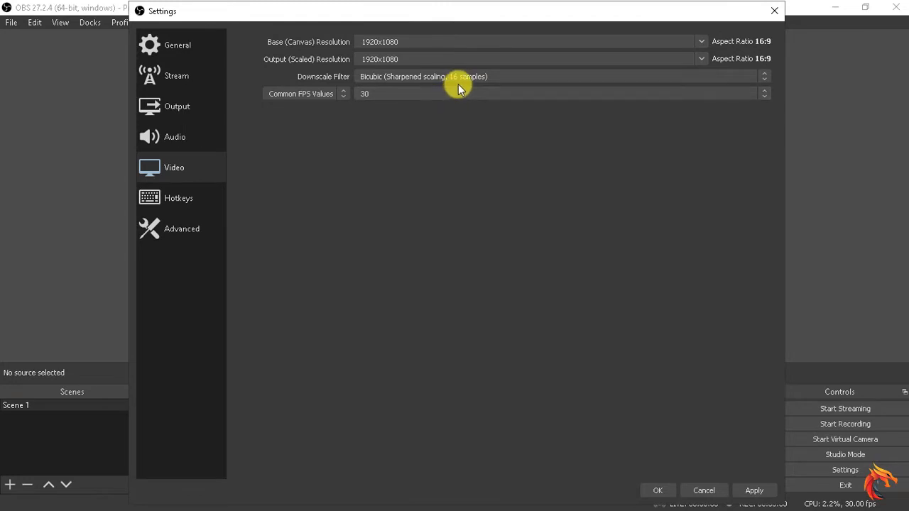
pyautogui.click(376, 94)
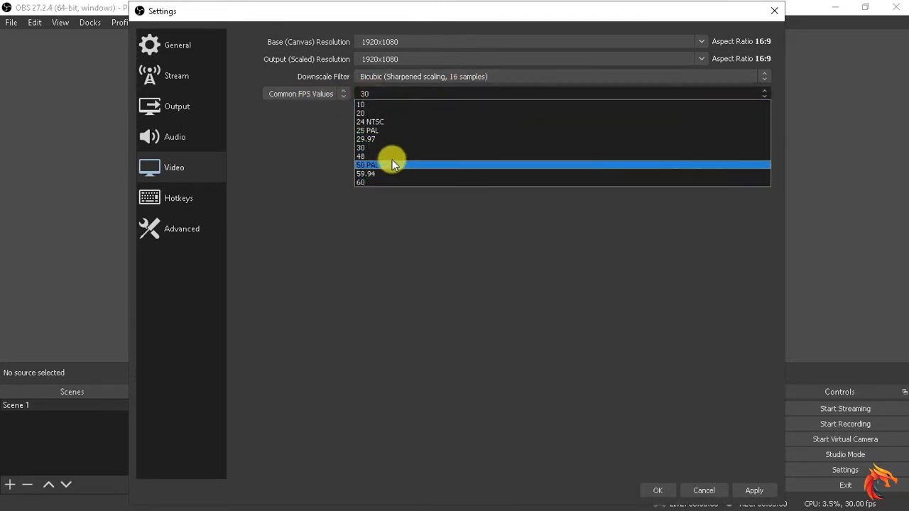
pyautogui.click(308, 150)
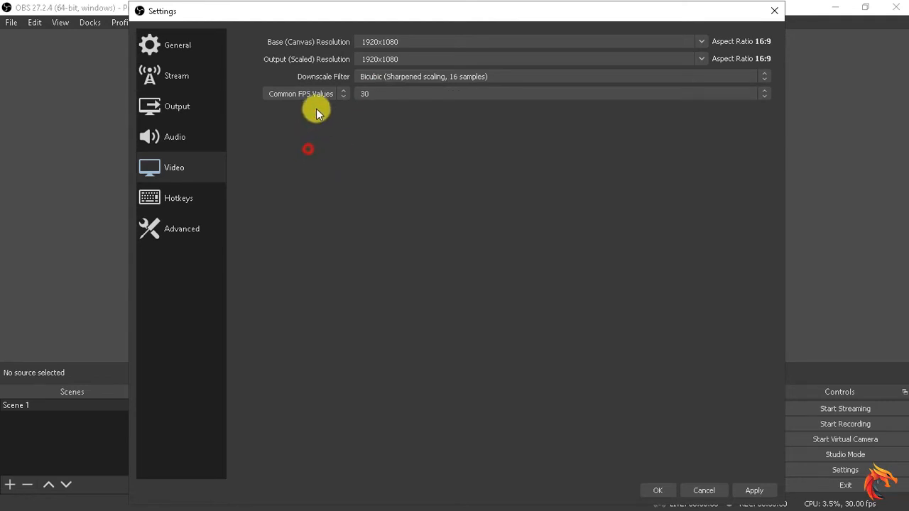
pyautogui.click(345, 93)
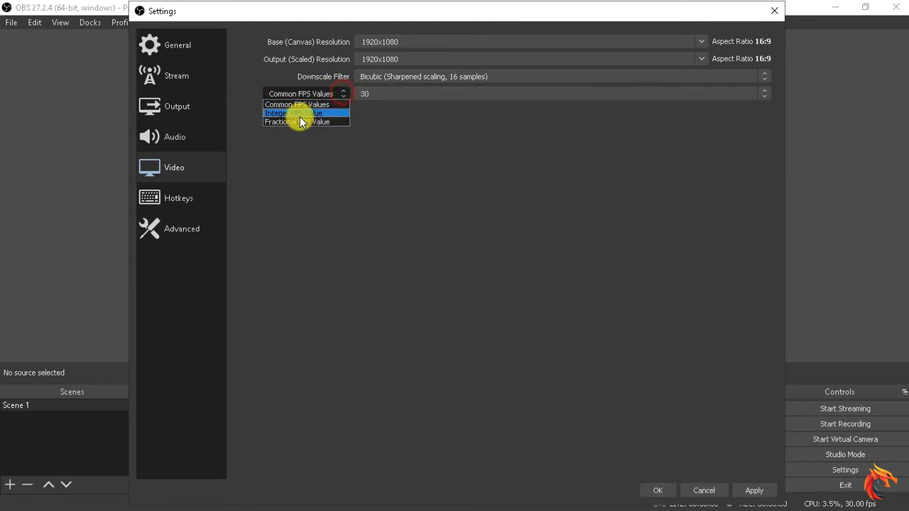
pyautogui.click(298, 113)
pyautogui.click(422, 98)
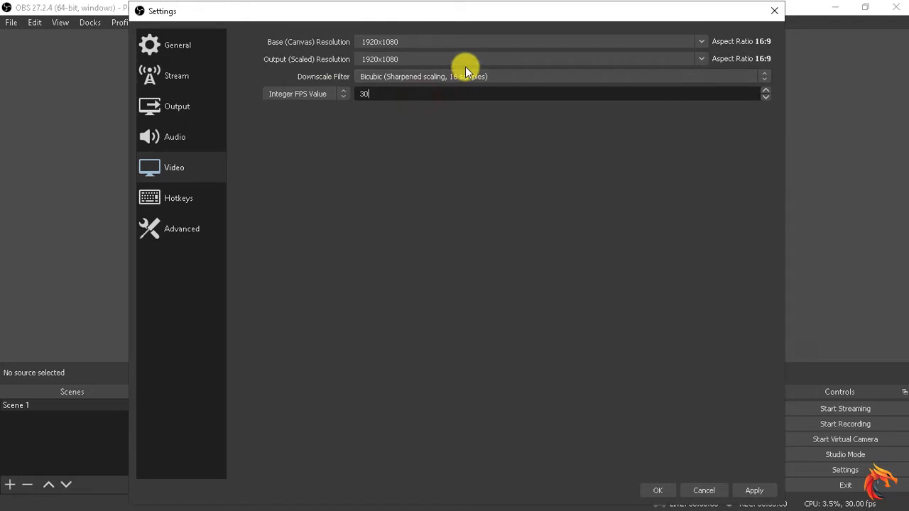
pyautogui.click(332, 100)
pyautogui.click(332, 100)
pyautogui.click(332, 100)
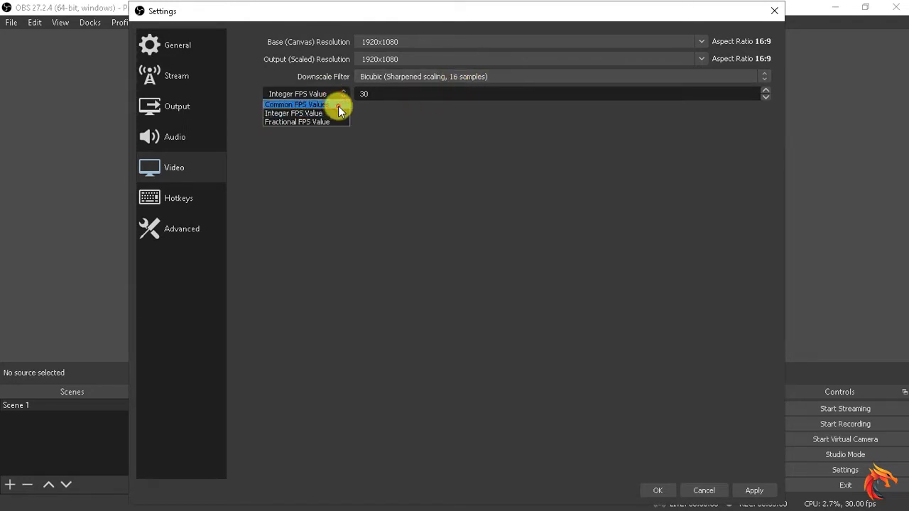
pyautogui.click(339, 105)
# Set the common FPS value to 60 in the video settings and apply the change.
pyautogui.click(382, 95)
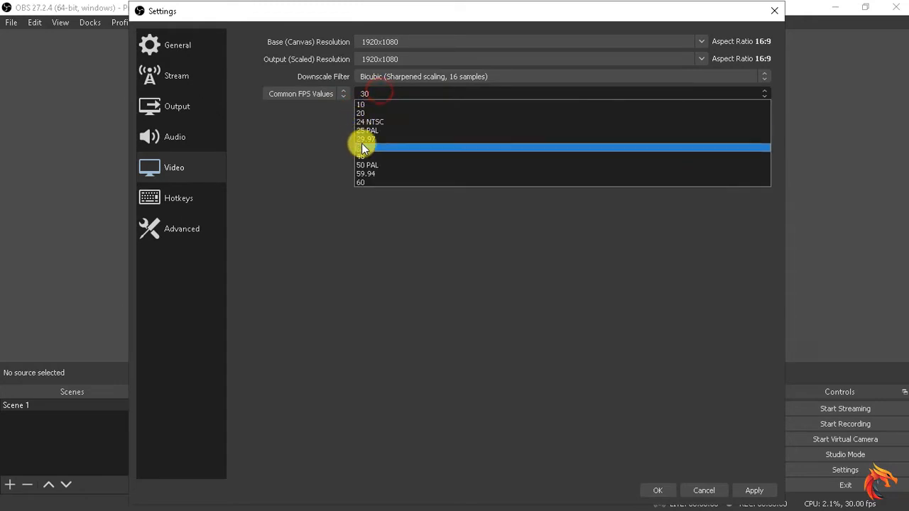
pyautogui.click(382, 183)
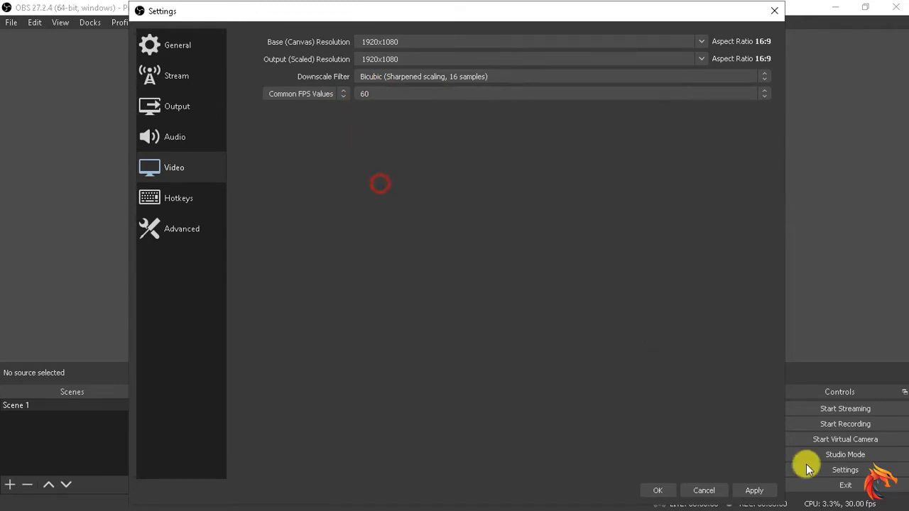
pyautogui.click(758, 490)
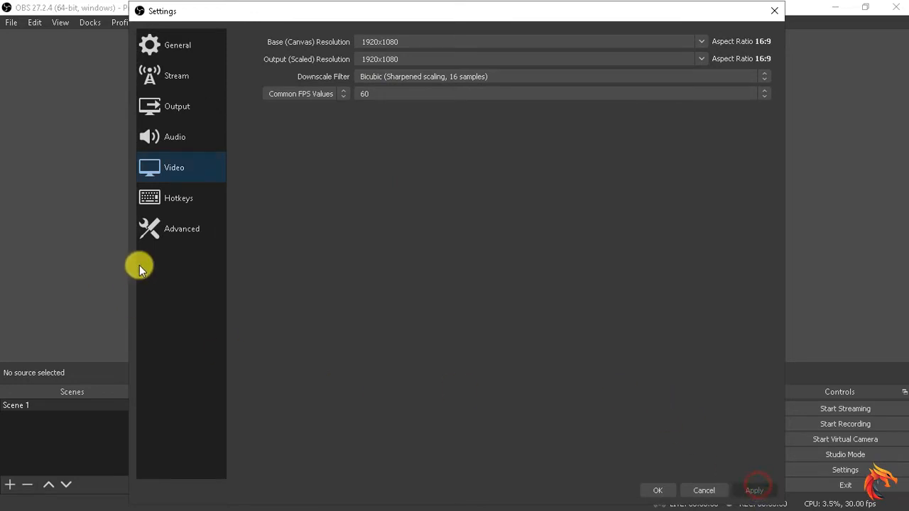
# Look over the hotkey and advanced settings, leave them at their defaults, and close the settings.
pyautogui.click(173, 203)
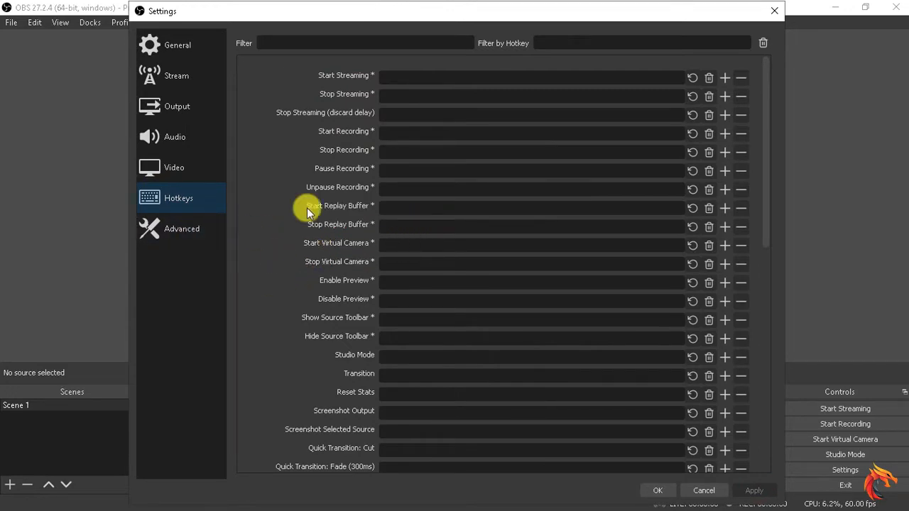
pyautogui.click(196, 233)
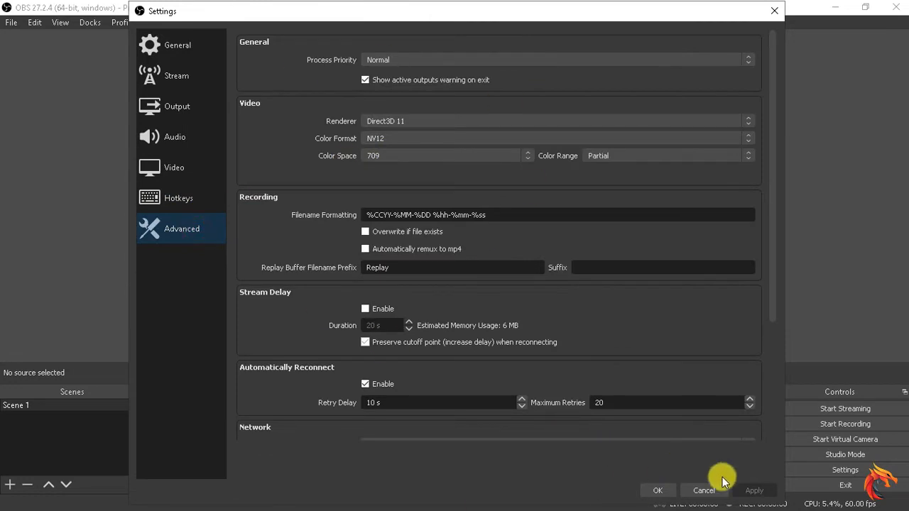
pyautogui.click(658, 490)
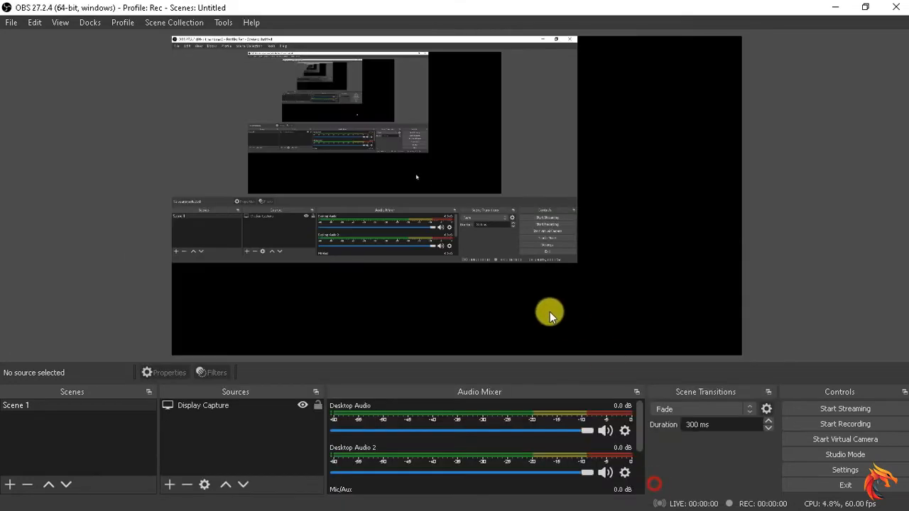
# Fit the Display Capture source in Scene 1 to the screen so it fills the canvas, and deselect it.
pyautogui.rightClick(471, 202)
pyautogui.moveTo(510, 255)
pyautogui.click(437, 166)
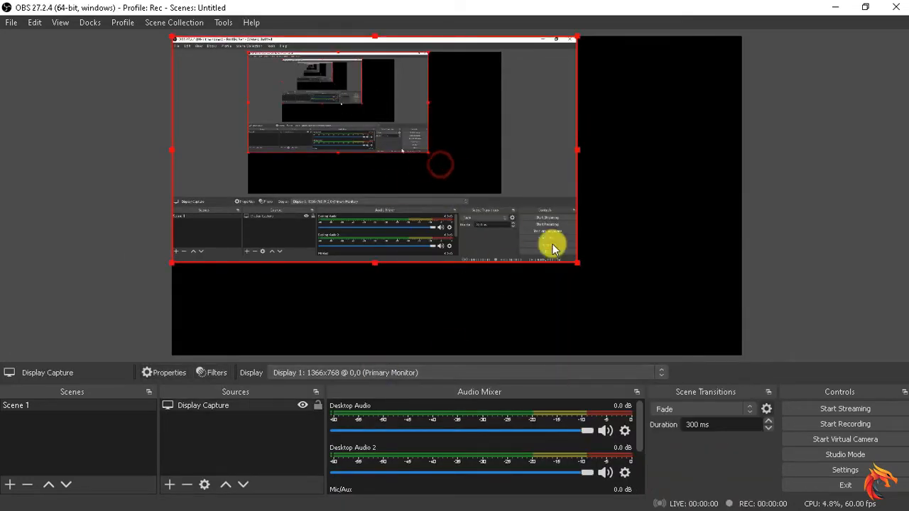
pyautogui.rightClick(315, 165)
pyautogui.moveTo(379, 237)
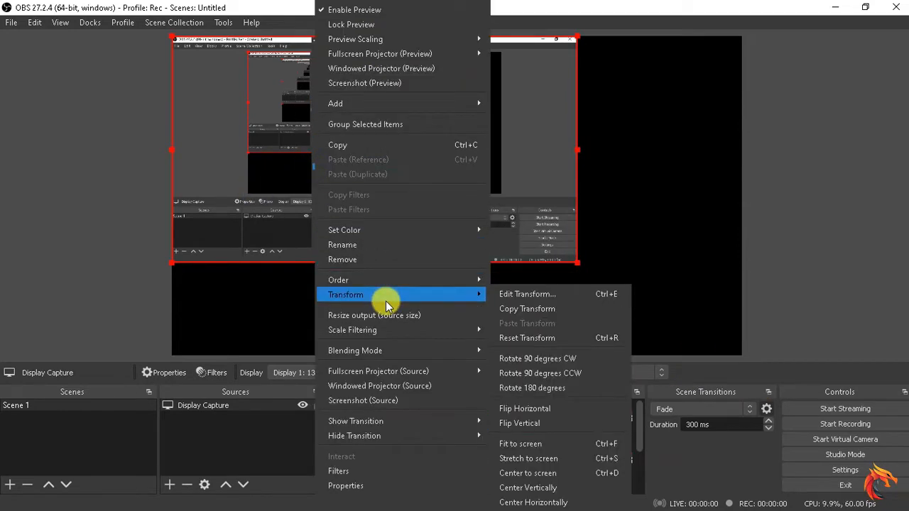
pyautogui.moveTo(473, 295)
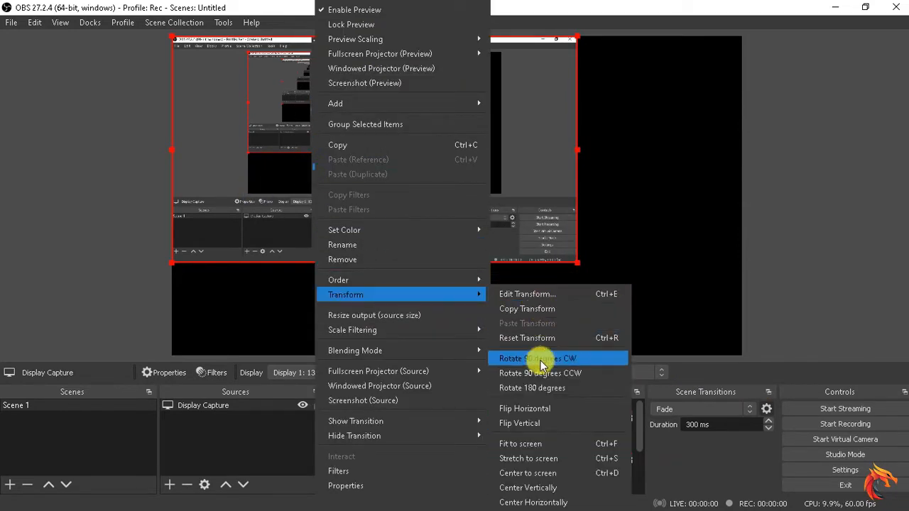
pyautogui.click(524, 444)
pyautogui.click(899, 216)
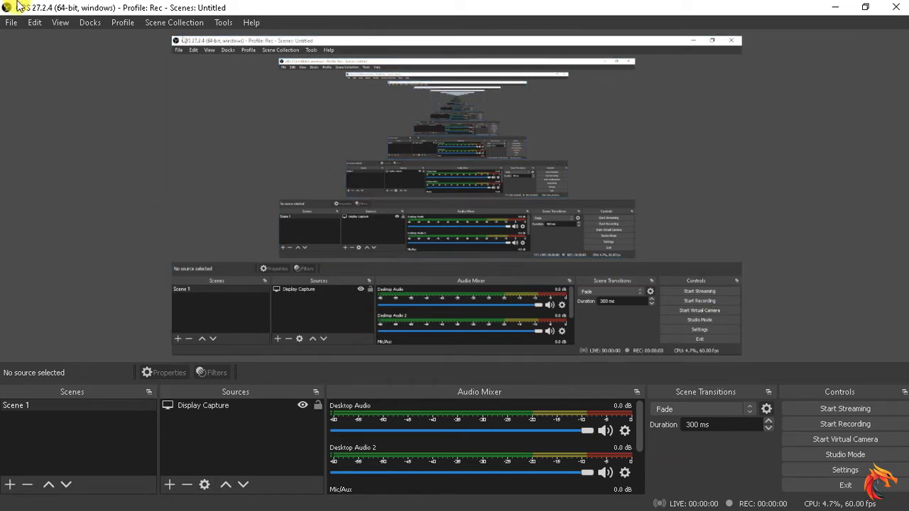
pyautogui.rightClick(765, 139)
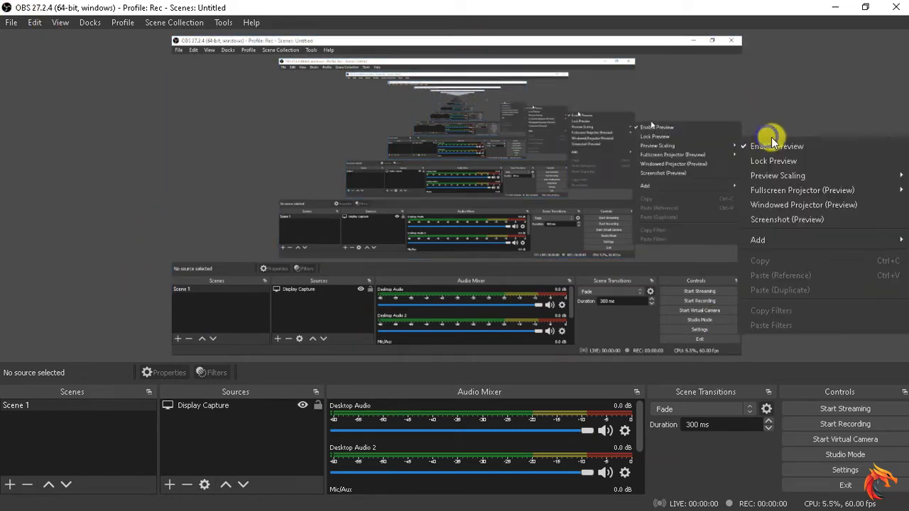
pyautogui.click(314, 173)
pyautogui.moveTo(3, 215); pyautogui.dragTo(3, 115)
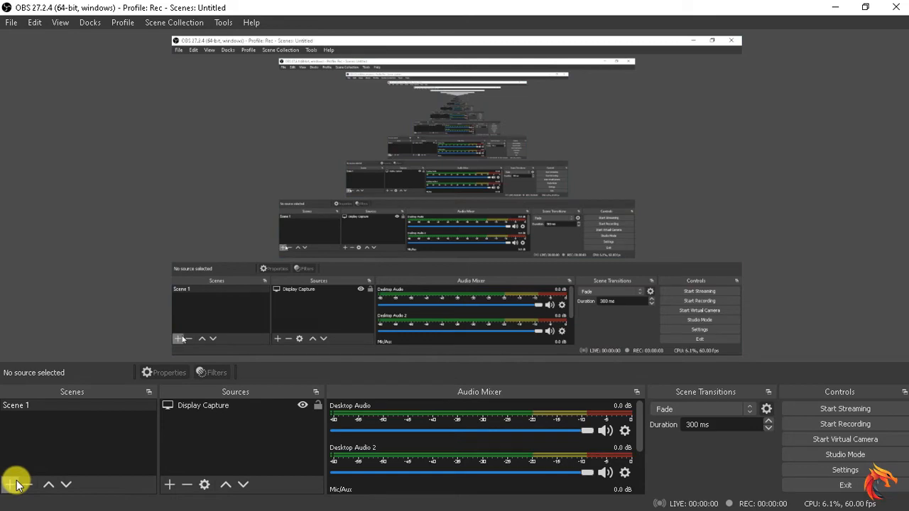
# Try combining the Scenes and Sources docks into one tabbed dock, and reset the interface layout.
pyautogui.moveTo(91, 398)
pyautogui.mouseDown()
pyautogui.moveTo(106, 381)
pyautogui.moveTo(99, 410)
pyautogui.mouseUp()
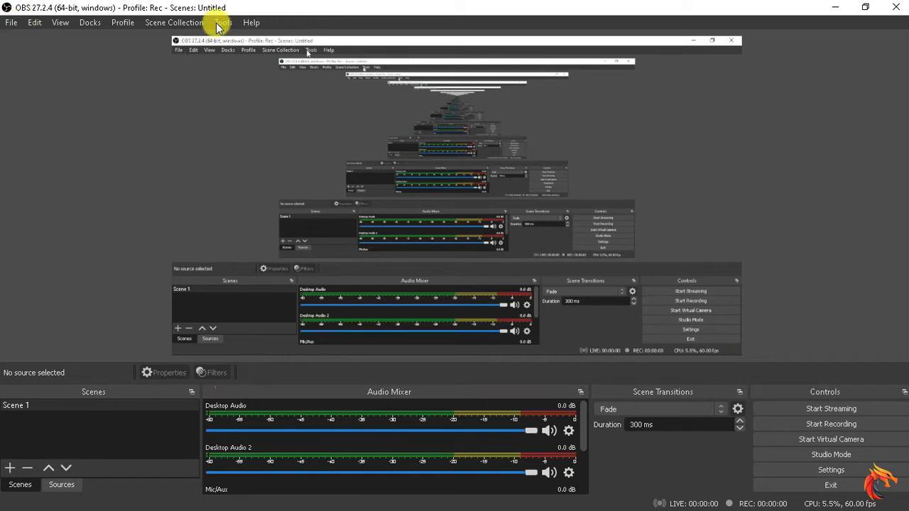
pyautogui.click(257, 22)
pyautogui.moveTo(126, 22)
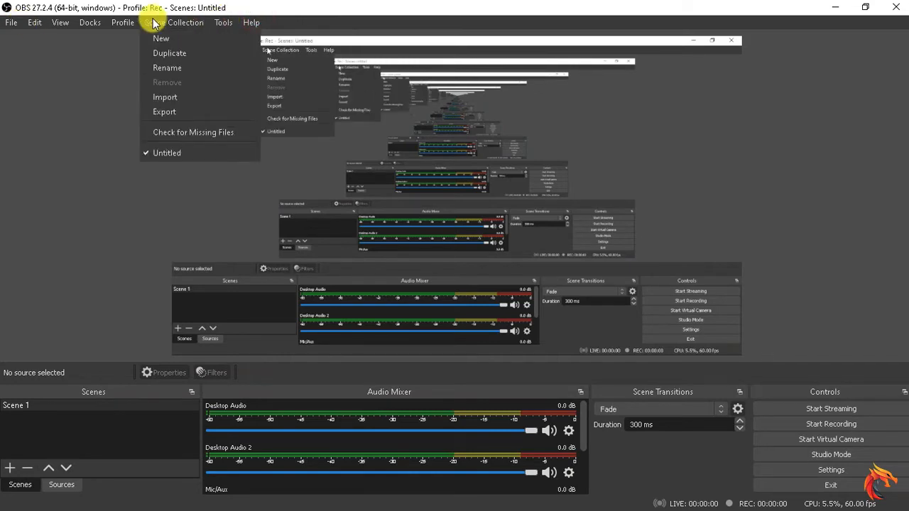
pyautogui.click(1, 217)
pyautogui.rightClick(2, 224)
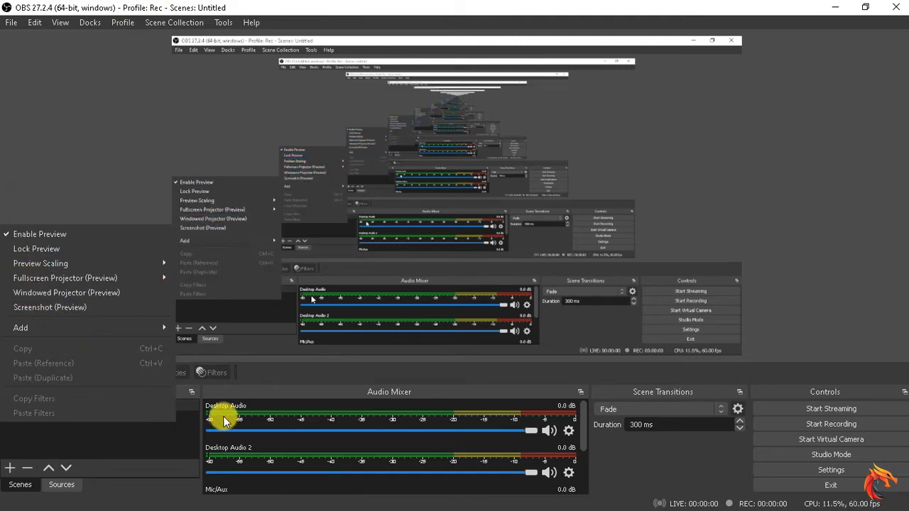
pyautogui.click(230, 393)
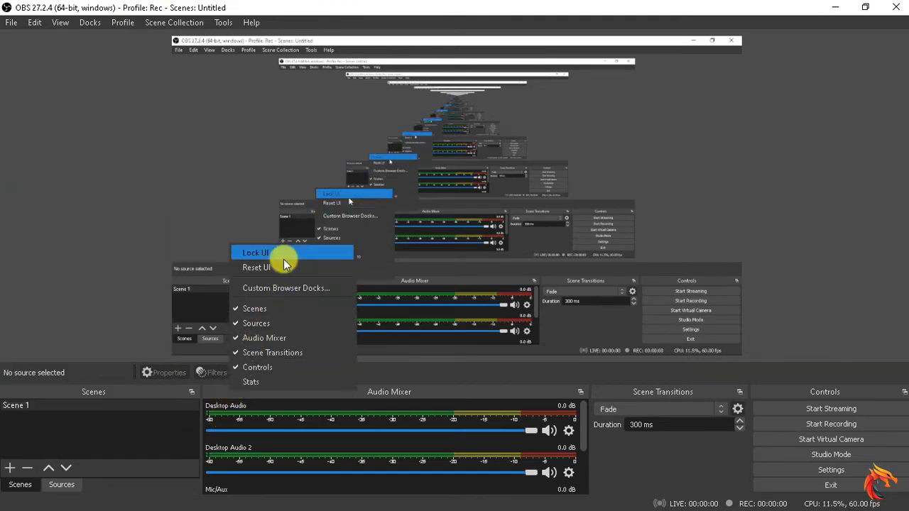
pyautogui.click(258, 270)
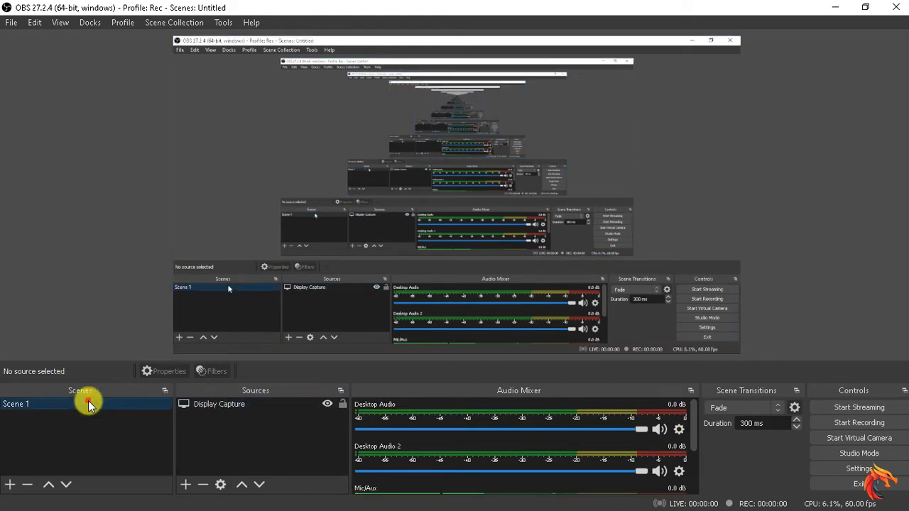
pyautogui.click(146, 263)
pyautogui.moveTo(126, 55); pyautogui.dragTo(896, 490)
pyautogui.click(49, 38)
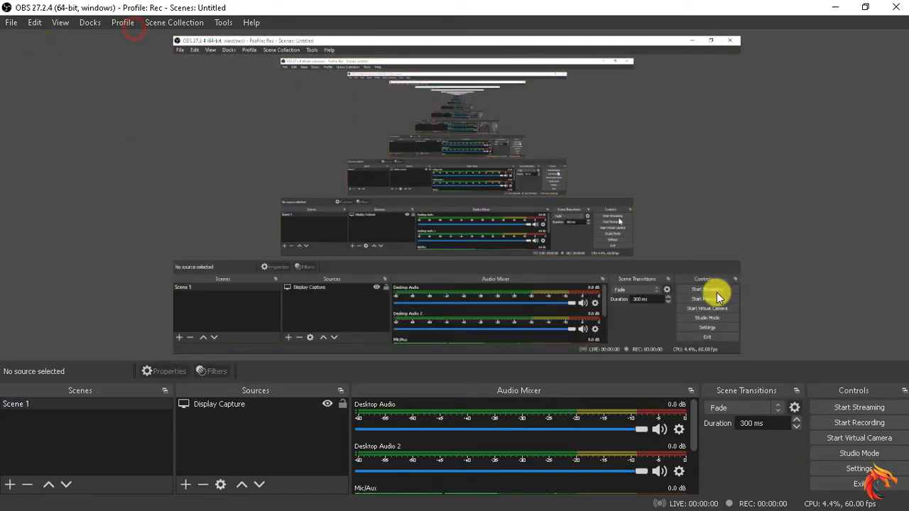
pyautogui.click(7, 7)
pyautogui.click(272, 169)
pyautogui.moveTo(387, 145)
pyautogui.mouseDown()
pyautogui.moveTo(425, 184)
pyautogui.moveTo(391, 167)
pyautogui.moveTo(404, 148)
pyautogui.moveTo(392, 148)
pyautogui.mouseUp()
pyautogui.click(2, 168)
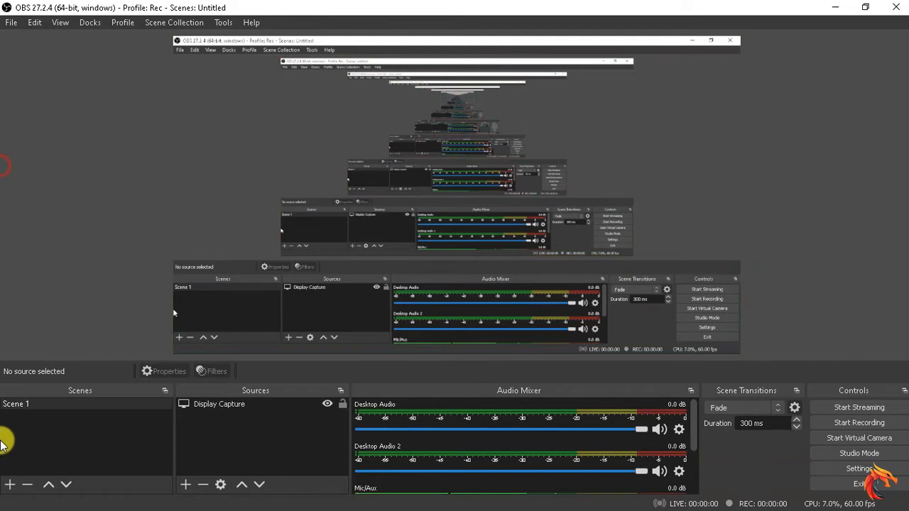
# Add a new scene with the name Scene 2.
pyautogui.click(8, 484)
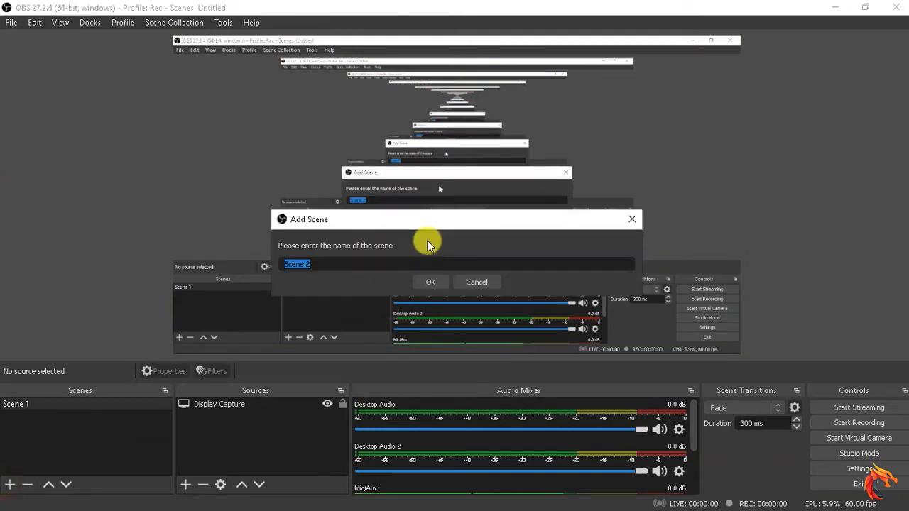
pyautogui.click(416, 278)
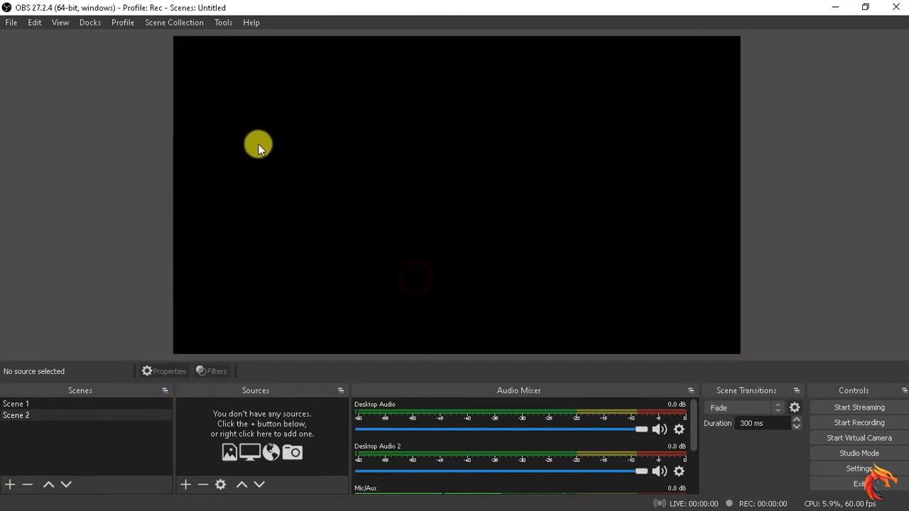
pyautogui.moveTo(258, 142); pyautogui.dragTo(366, 221)
pyautogui.moveTo(149, 86); pyautogui.dragTo(711, 377)
pyautogui.moveTo(293, 79); pyautogui.dragTo(561, 278)
pyautogui.rightClick(559, 289)
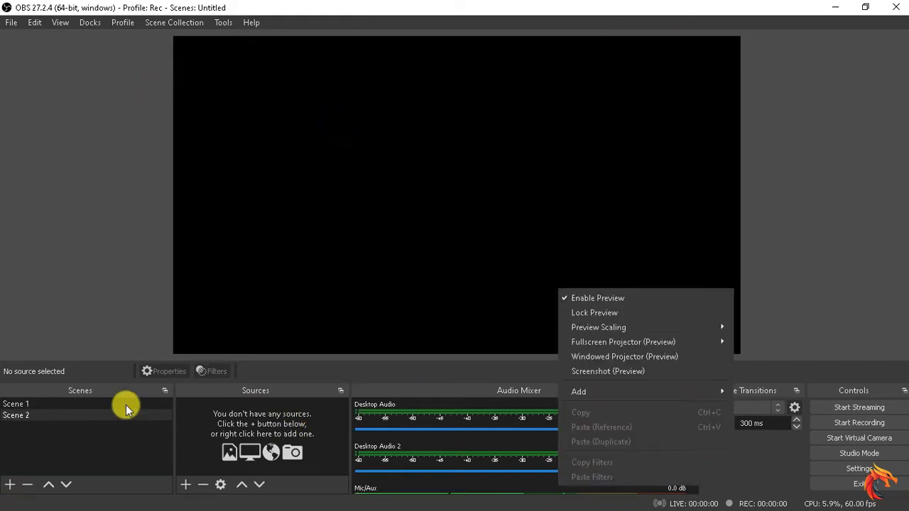
pyautogui.click(515, 214)
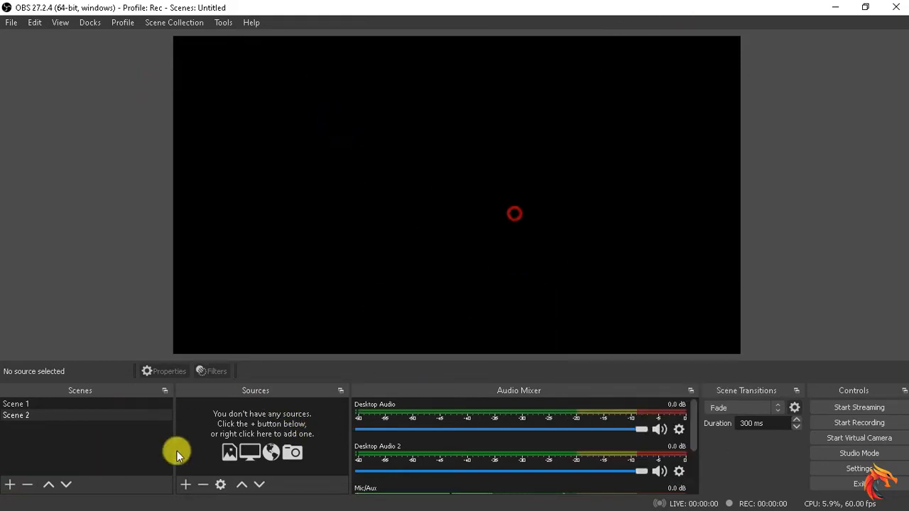
# Add a new display capture source to Scene 2, keeping the Automatic capture method, the primary monitor and cursor capture.
pyautogui.click(192, 489)
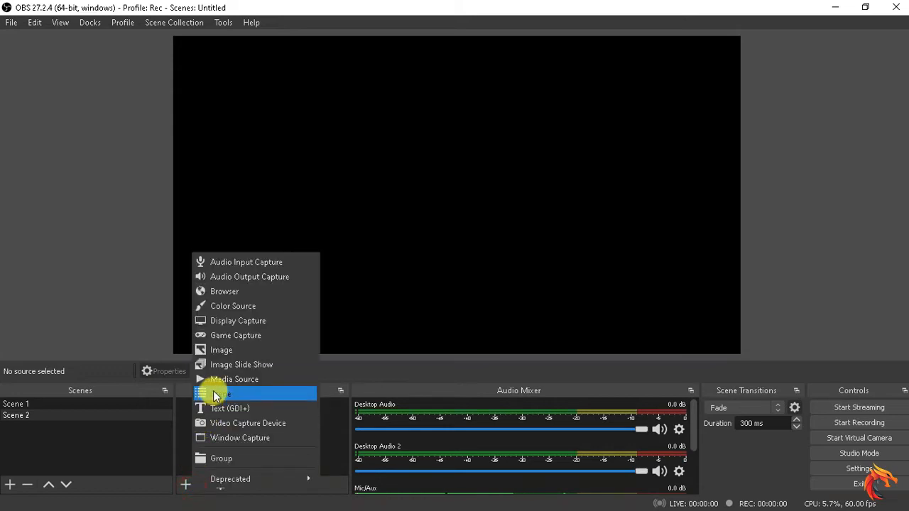
pyautogui.click(234, 326)
pyautogui.click(488, 355)
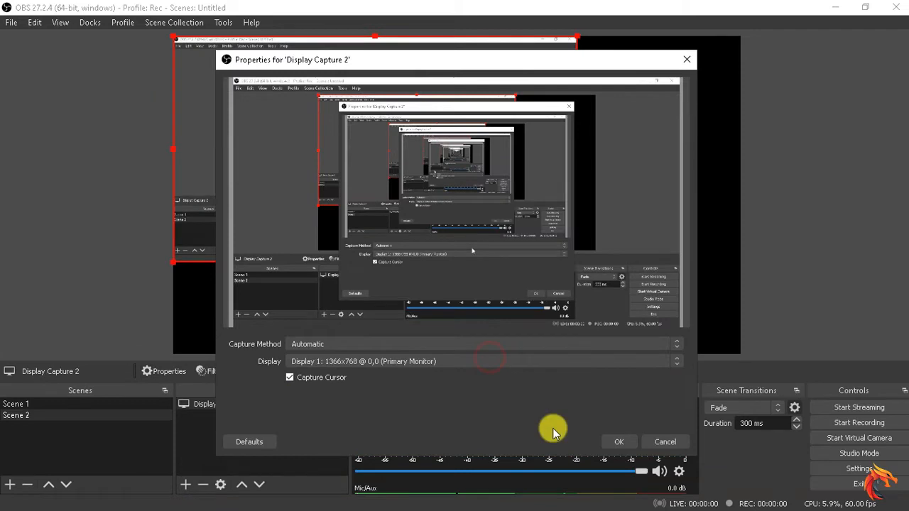
pyautogui.click(626, 449)
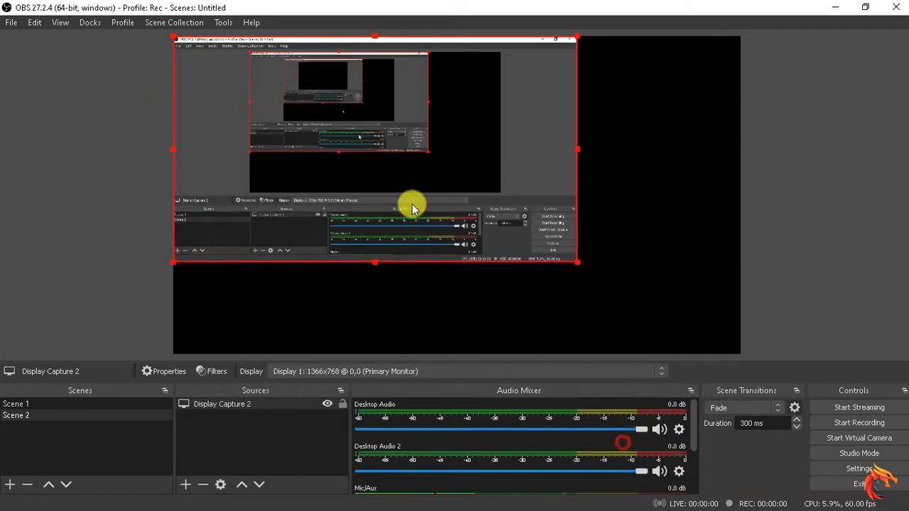
# Check the canvas resolution, output resolution and FPS in the video settings, and close them without changes.
pyautogui.rightClick(516, 228)
pyautogui.click(789, 445)
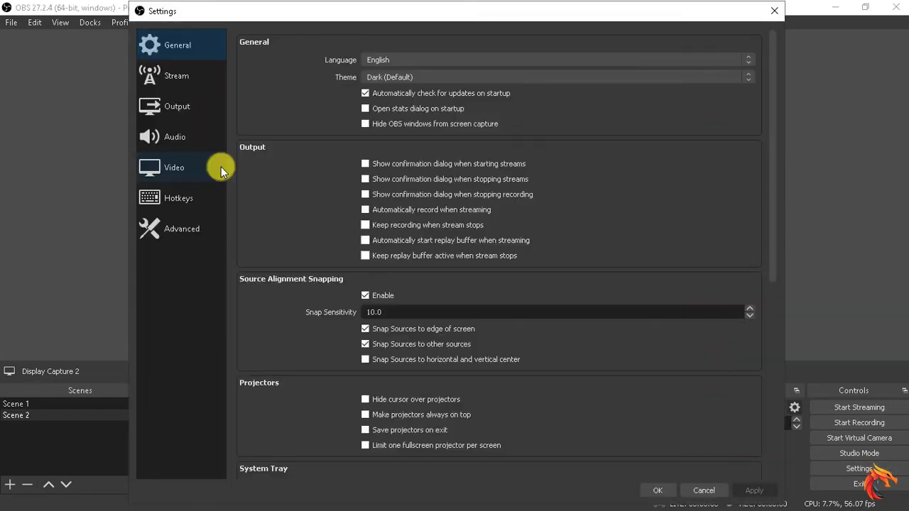
pyautogui.click(192, 170)
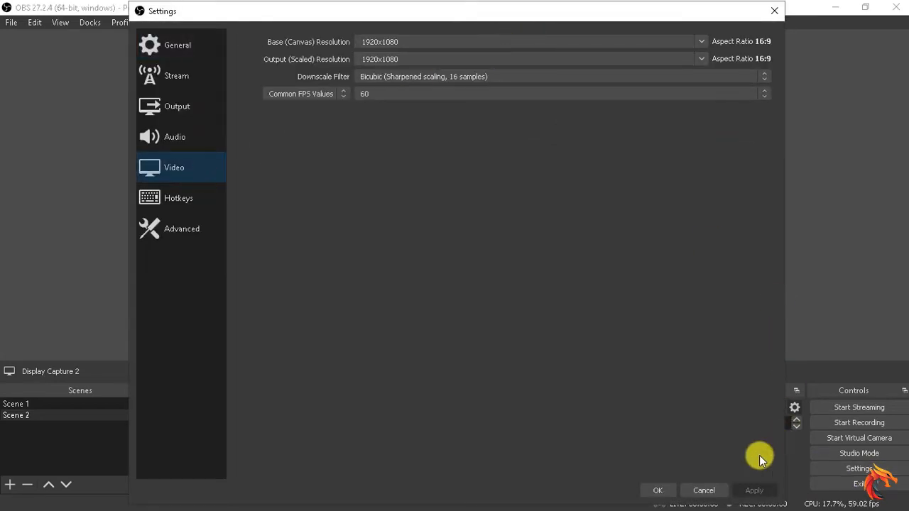
pyautogui.click(643, 480)
# Fit the Display Capture 2 source in Scene 2 to the screen and deselect it.
pyautogui.rightClick(456, 201)
pyautogui.moveTo(536, 304)
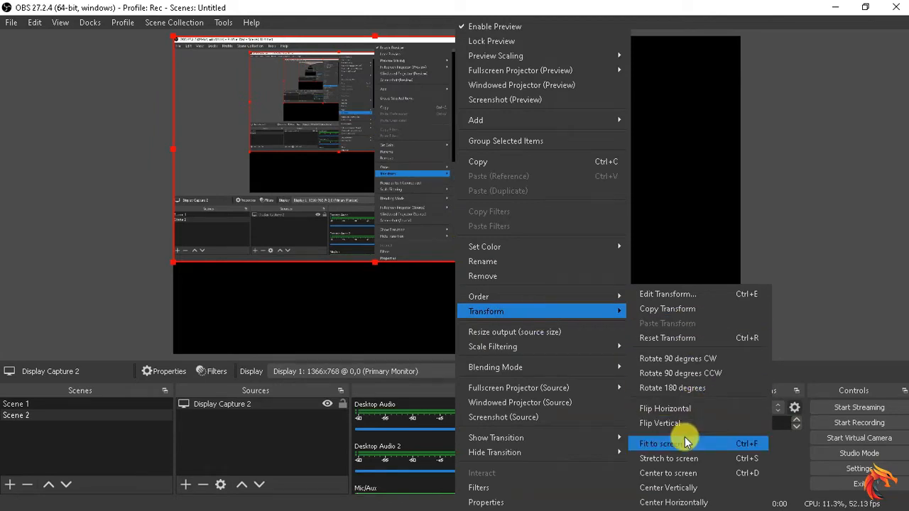
pyautogui.click(640, 444)
pyautogui.click(131, 167)
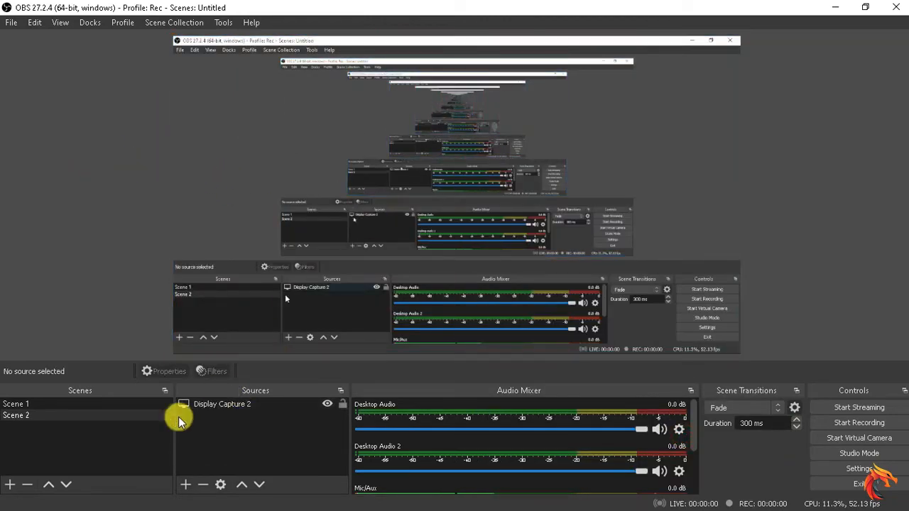
# Add a new media source to Scene 2 with the default name.
pyautogui.click(93, 407)
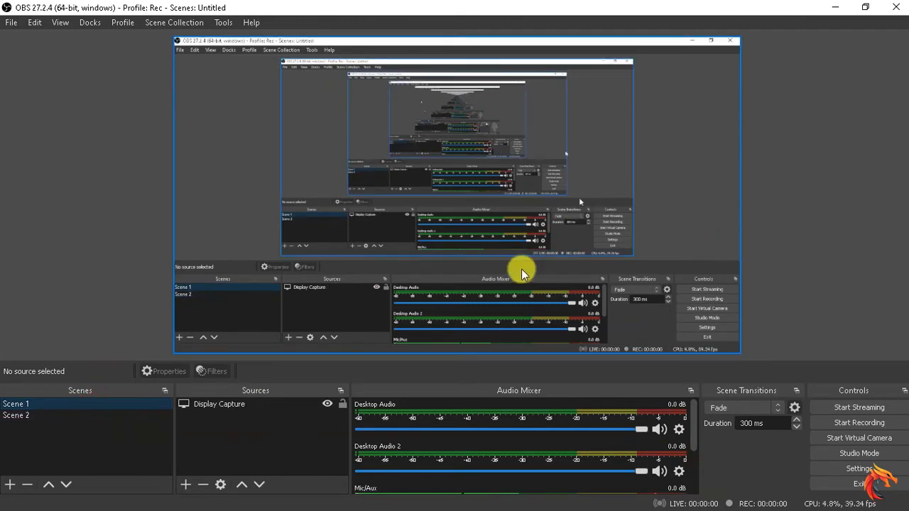
pyautogui.click(88, 416)
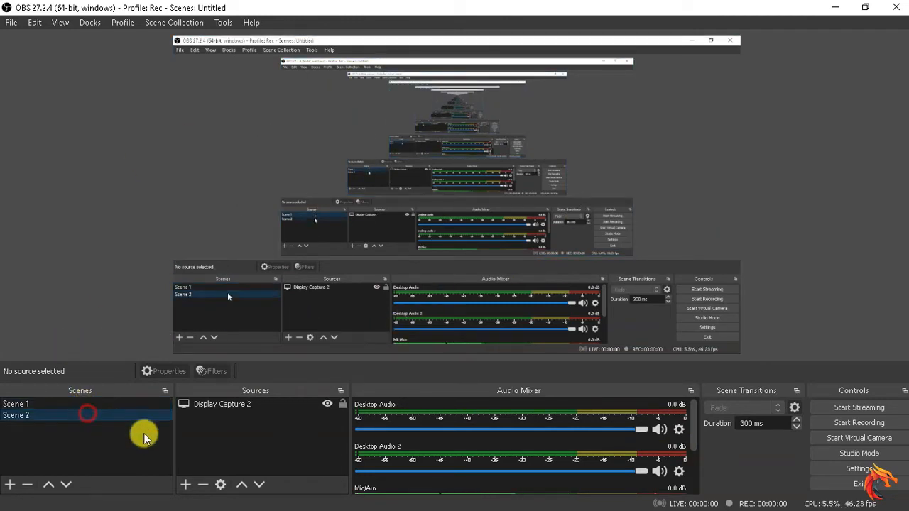
pyautogui.click(181, 486)
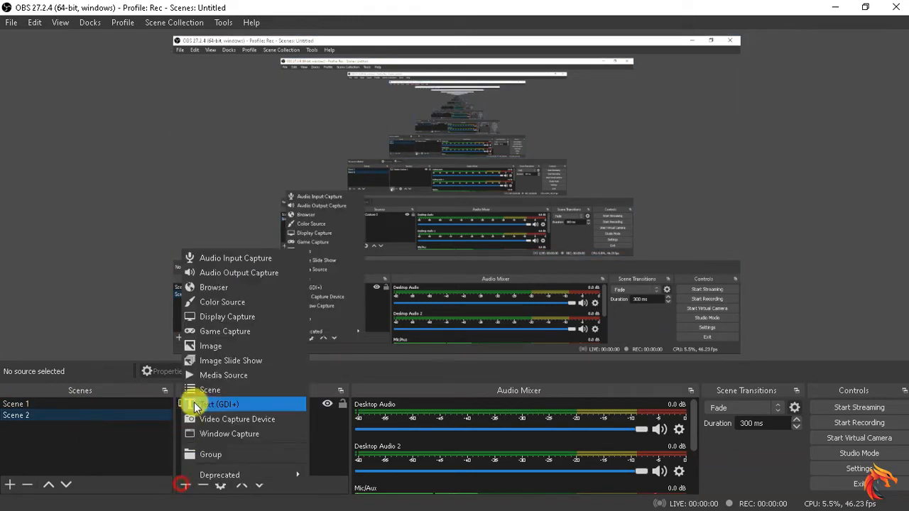
pyautogui.click(221, 375)
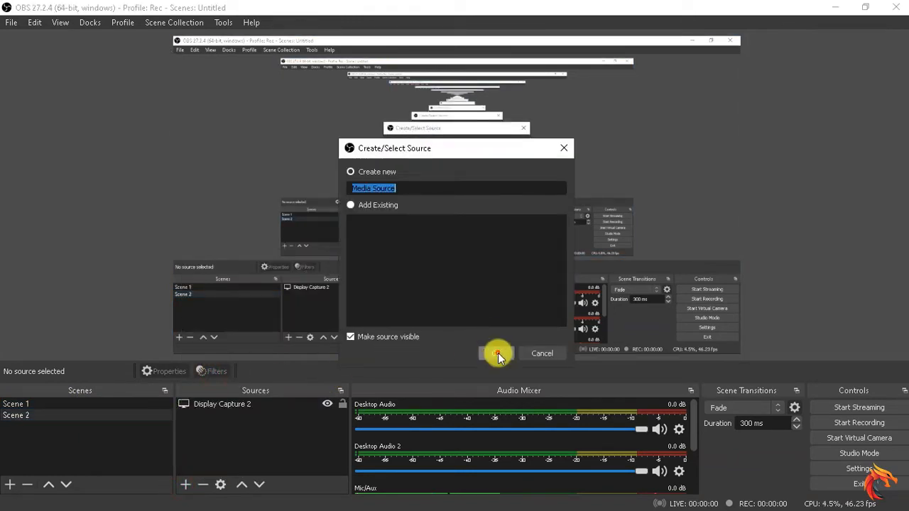
pyautogui.click(498, 353)
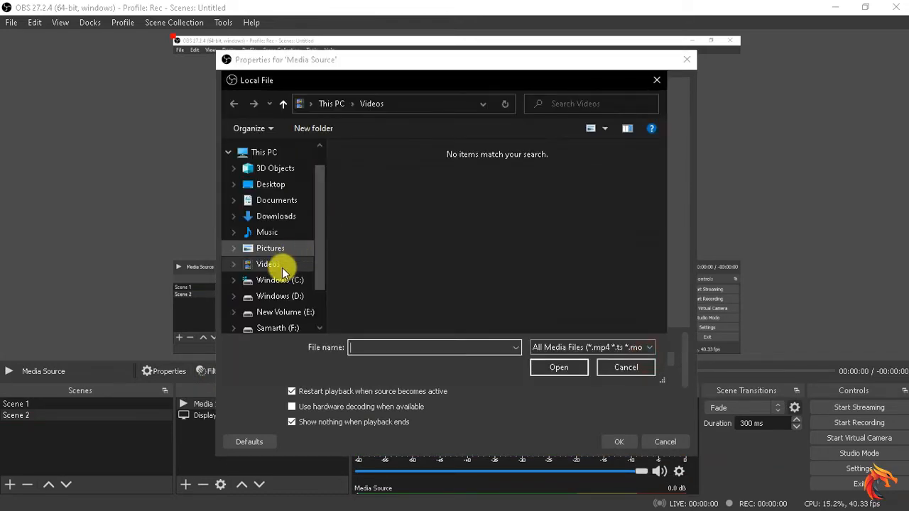
# Load the Kokomite recording video from the Bandicam Videos folder as the media source's local file.
pyautogui.scroll(-1, 284, 298)
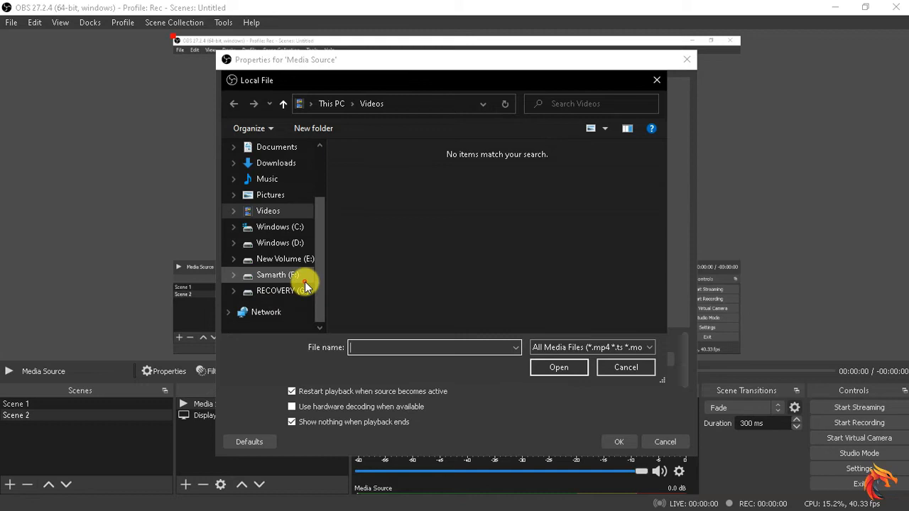
pyautogui.click(304, 280)
pyautogui.doubleClick(432, 206)
pyautogui.click(424, 165)
pyautogui.doubleClick(401, 197)
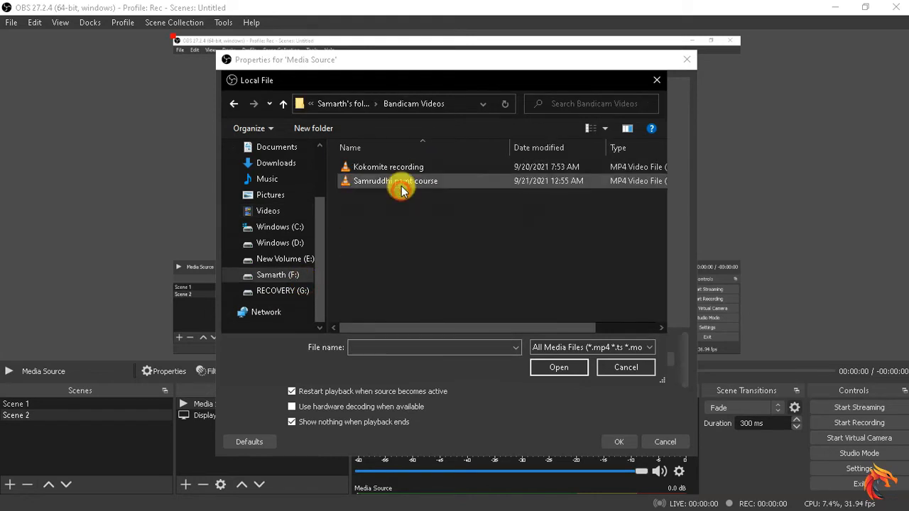
pyautogui.click(413, 171)
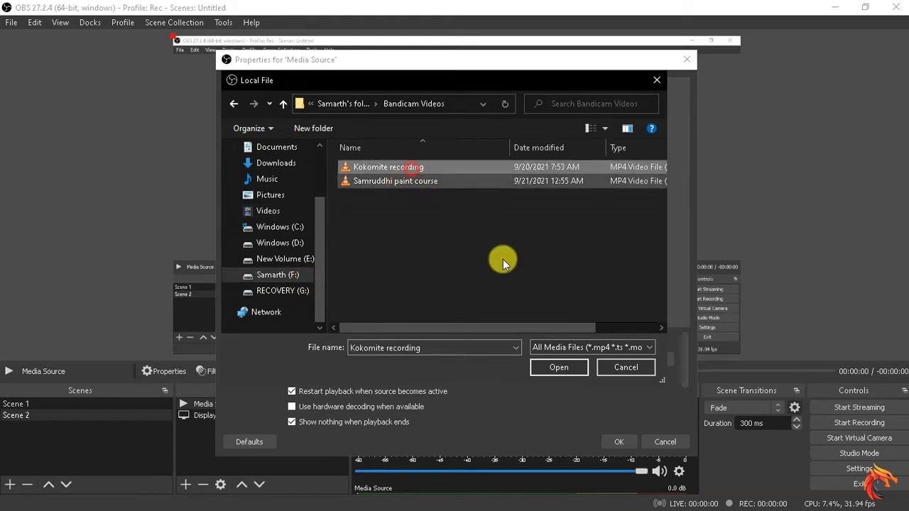
pyautogui.click(547, 370)
pyautogui.click(611, 442)
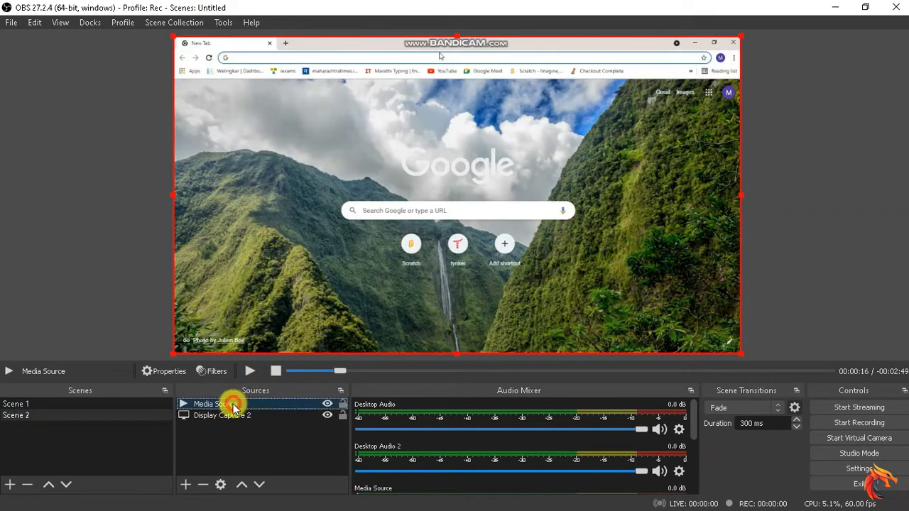
# Remove the media source from Scene 2.
pyautogui.press('Delete')
pyautogui.press('Return')
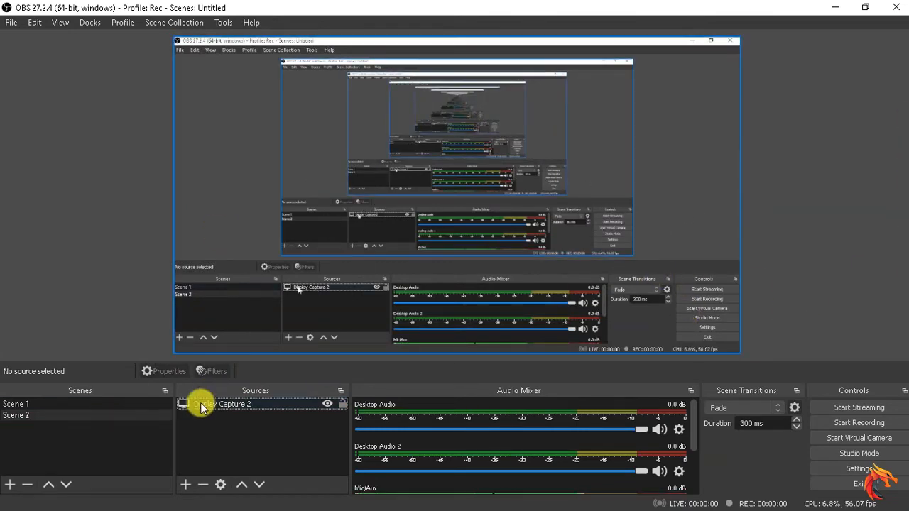
# Add an audio input capture source to Scene 1 using the Microphone (2- High Definition Audio Device).
pyautogui.click(121, 404)
pyautogui.click(182, 484)
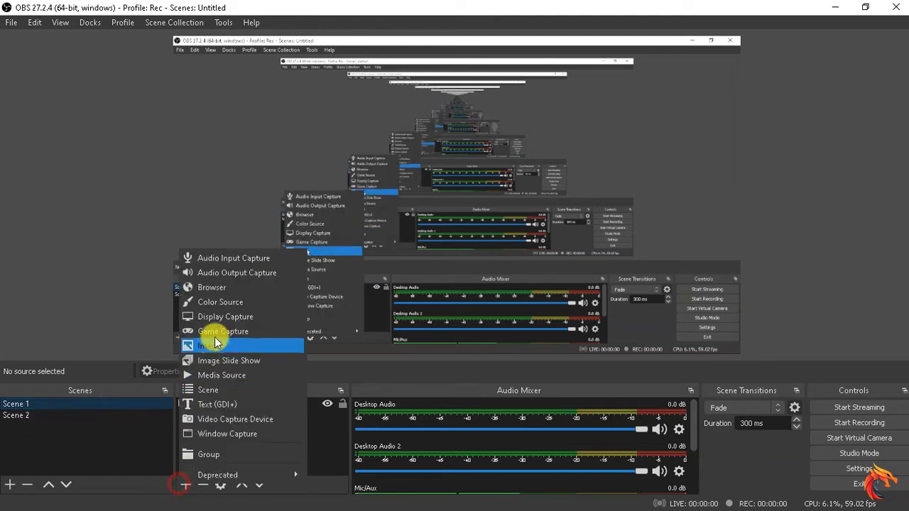
pyautogui.click(236, 259)
pyautogui.click(502, 351)
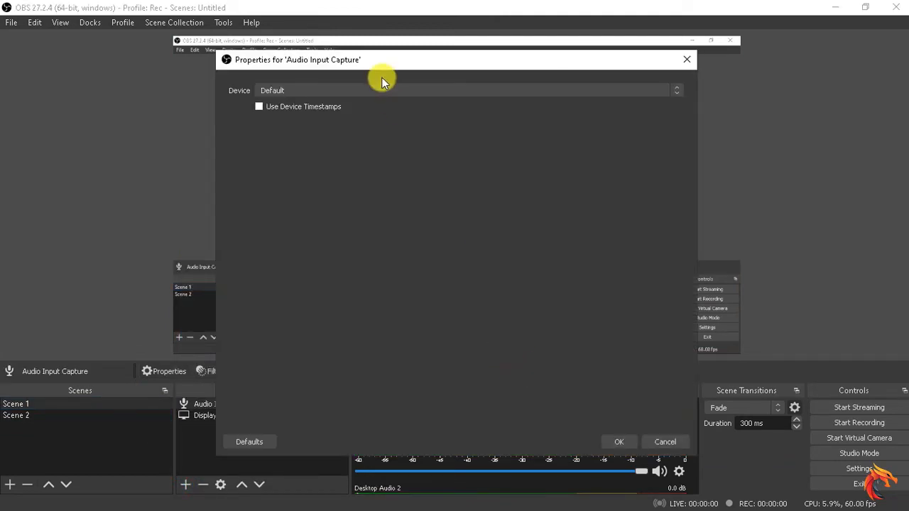
pyautogui.click(521, 90)
pyautogui.click(485, 106)
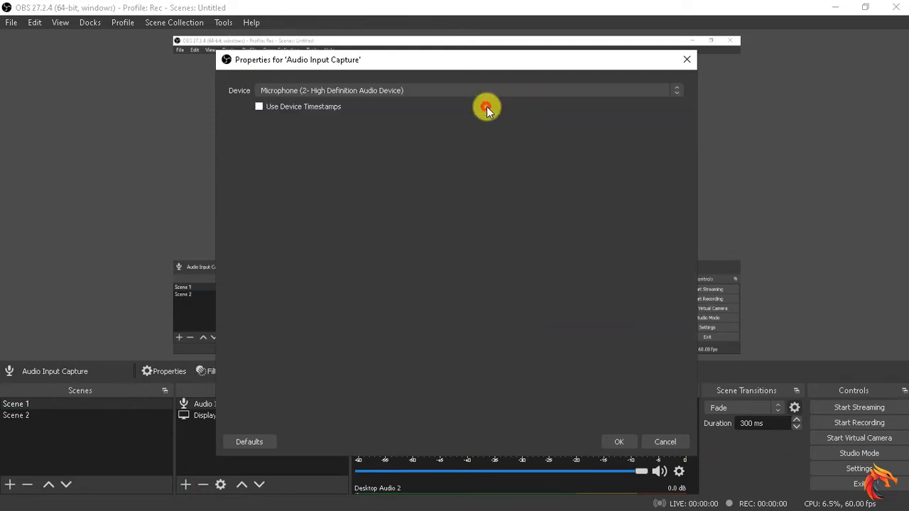
pyautogui.click(618, 442)
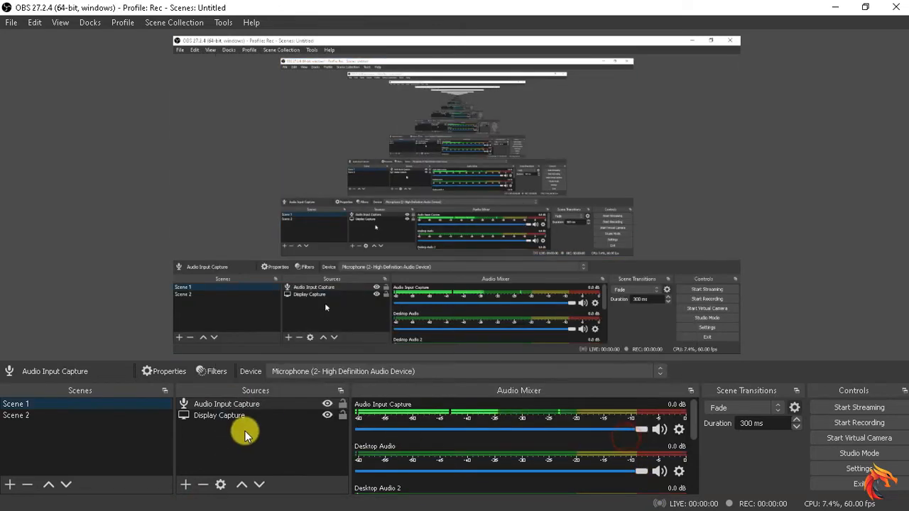
pyautogui.click(245, 432)
# Add a new video capture device source to Scene 1 using the HP TrueVision HD Camera.
pyautogui.click(182, 489)
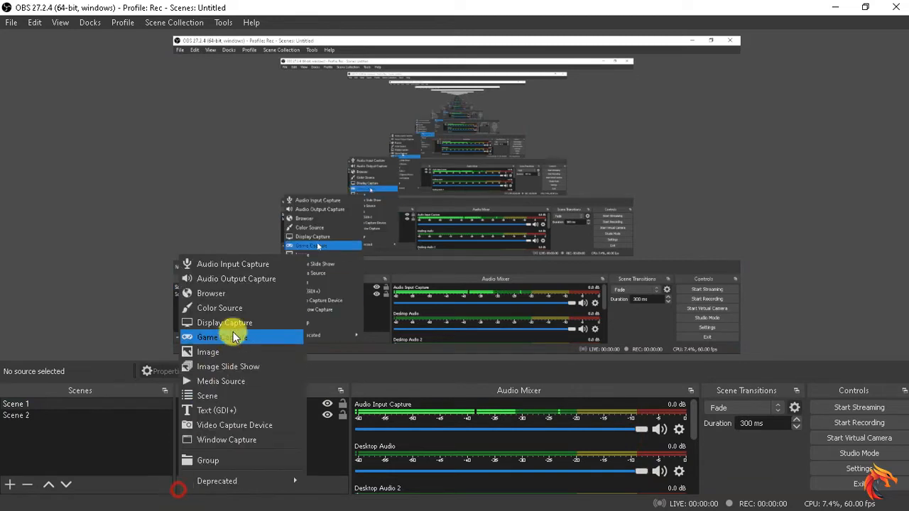
pyautogui.click(235, 430)
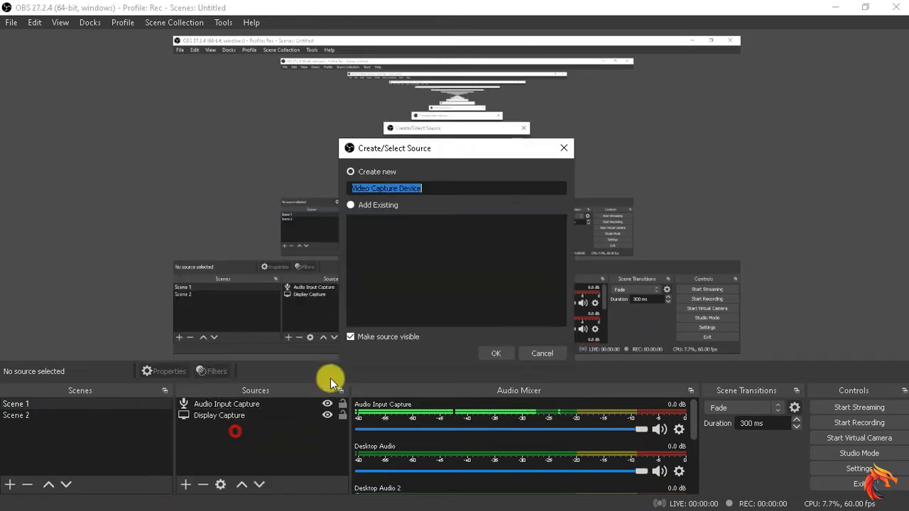
pyautogui.click(504, 353)
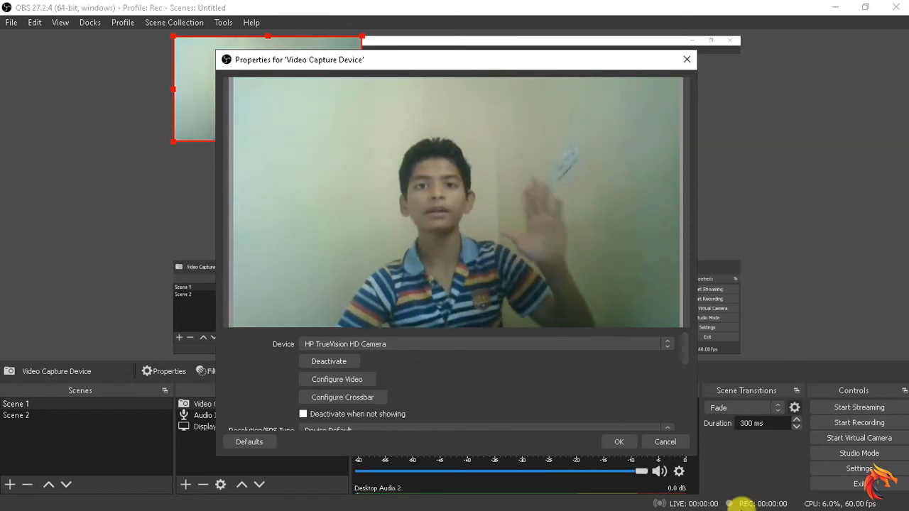
pyautogui.click(617, 442)
# Move the webcam picture to the canvas's upper-right corner, shrink it to about half its size, and deselect it.
pyautogui.moveTo(240, 71); pyautogui.dragTo(623, 80)
pyautogui.click(581, 120)
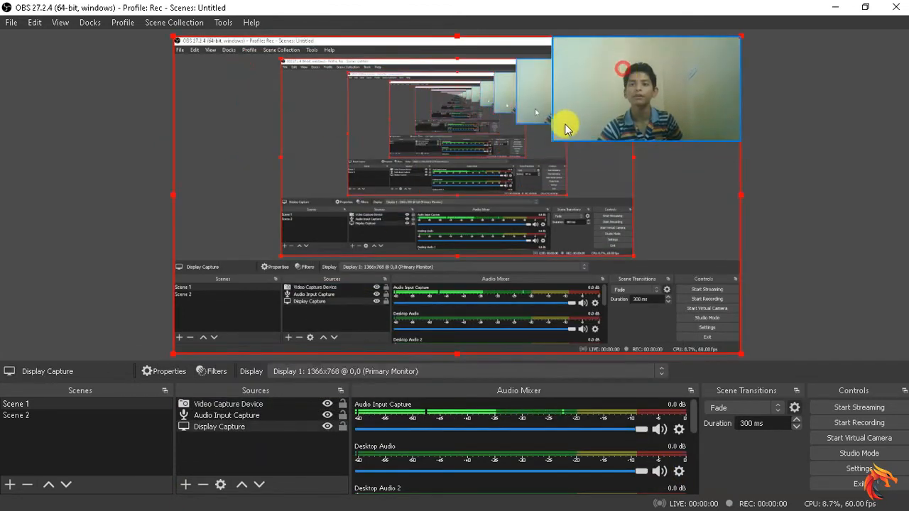
pyautogui.click(554, 134)
pyautogui.moveTo(551, 139); pyautogui.dragTo(660, 91)
pyautogui.click(903, 64)
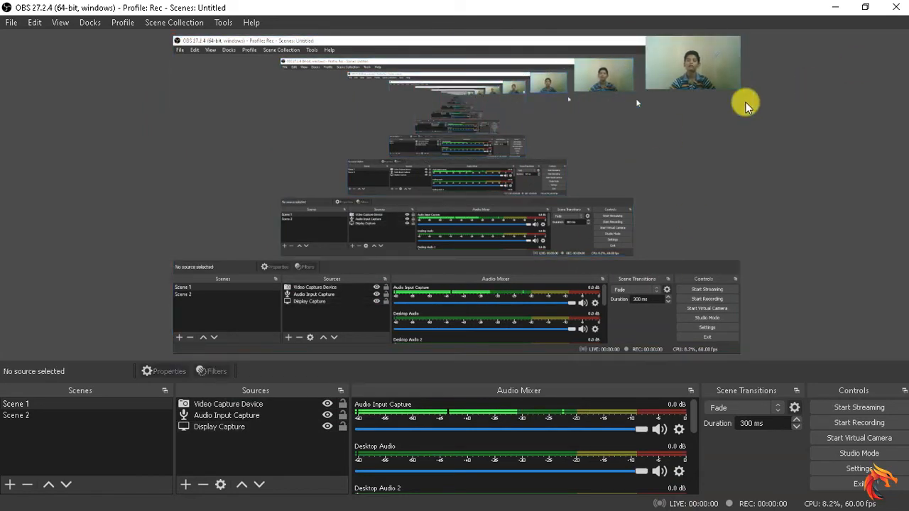
pyautogui.click(728, 63)
pyautogui.click(777, 100)
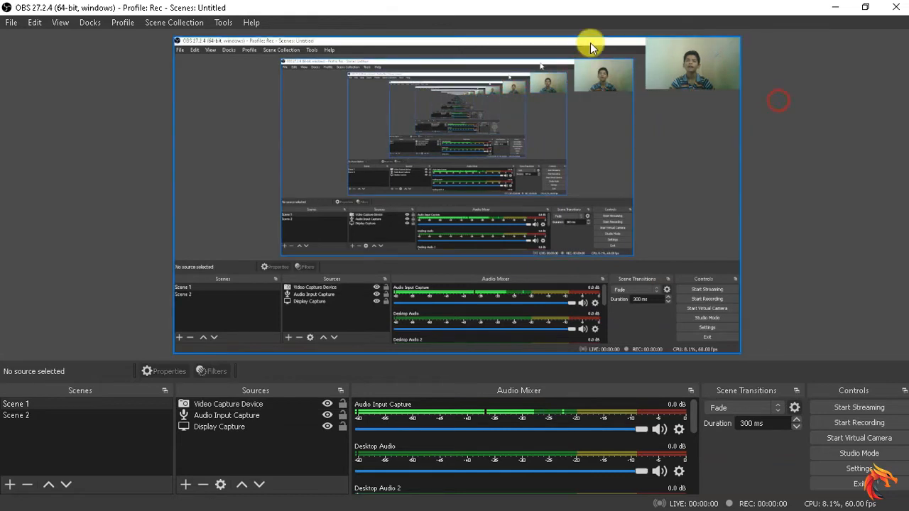
pyautogui.click(695, 71)
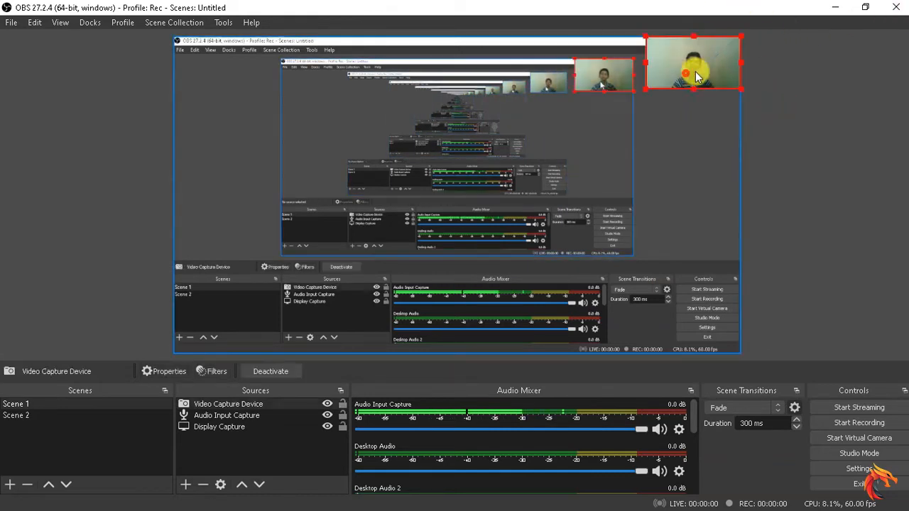
pyautogui.click(863, 76)
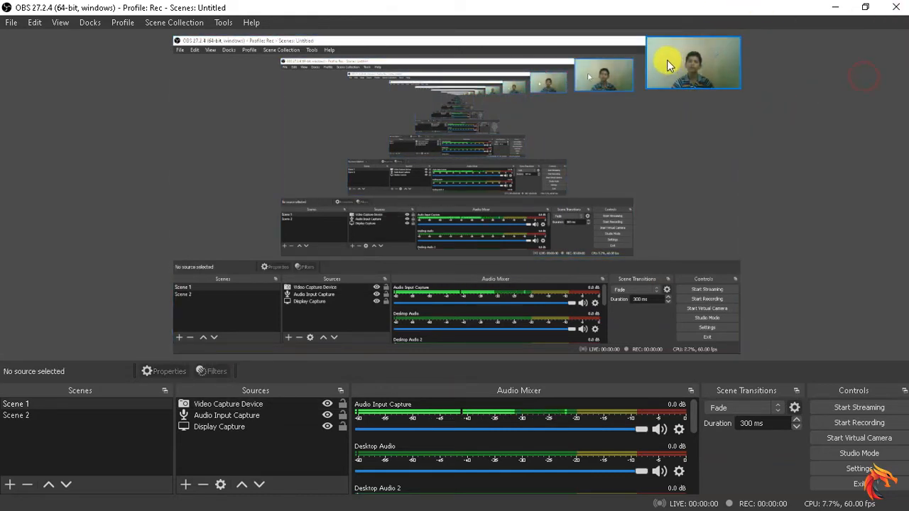
# Check the properties of the Video Capture Device source and close them without changes.
pyautogui.click(209, 407)
pyautogui.rightClick(209, 410)
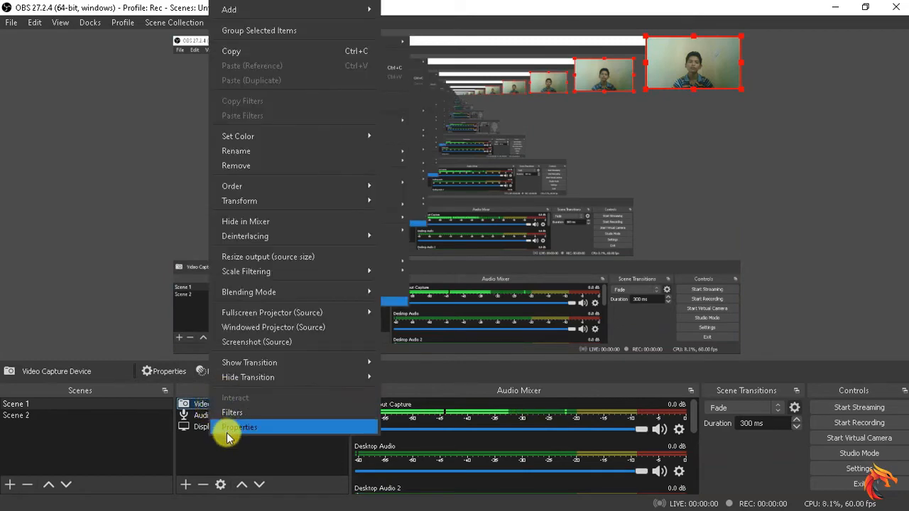
pyautogui.click(232, 424)
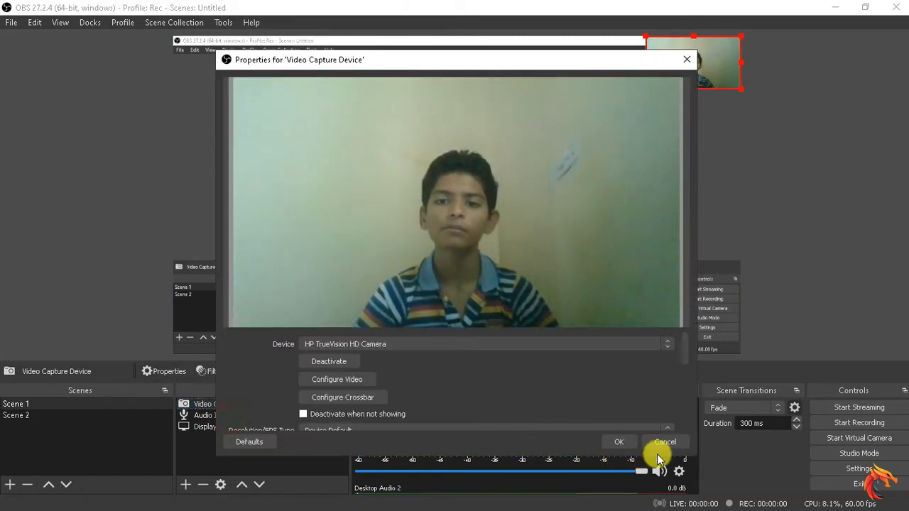
pyautogui.click(664, 442)
# Add a Chroma Key effect filter to the Video Capture Device source.
pyautogui.rightClick(229, 404)
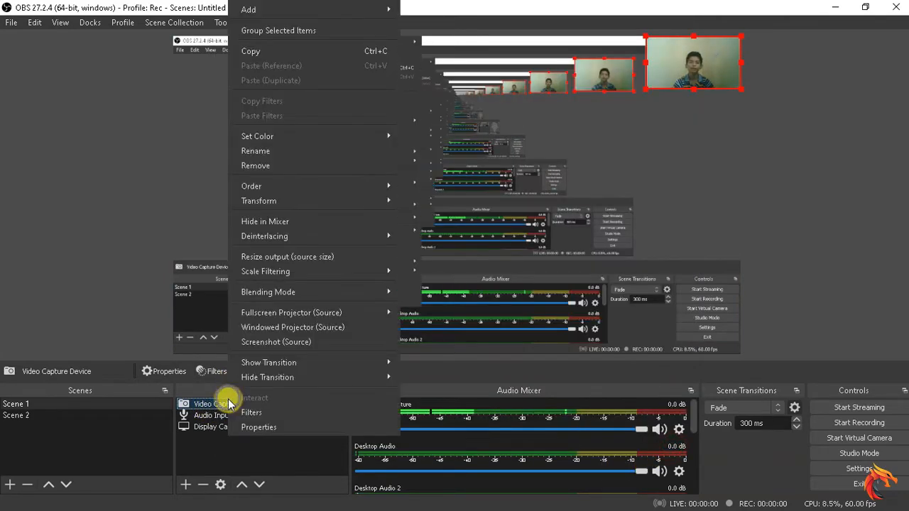
pyautogui.click(260, 412)
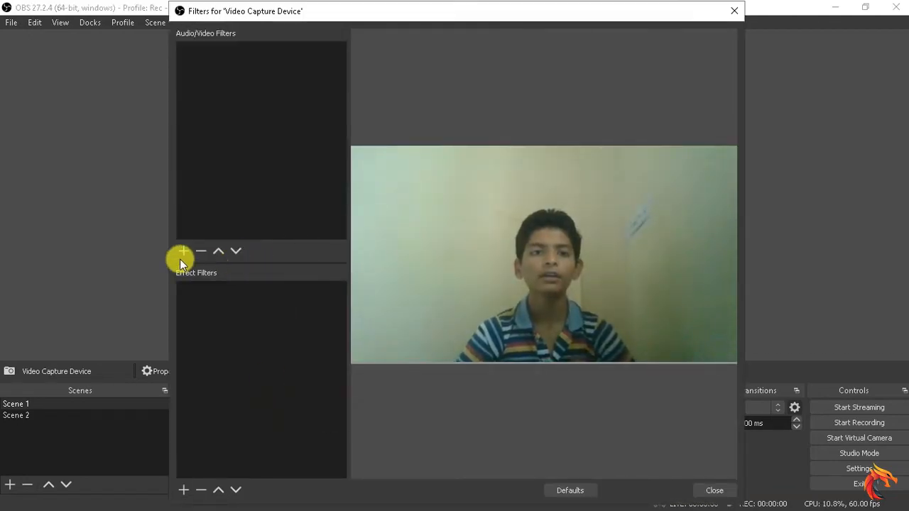
pyautogui.click(181, 491)
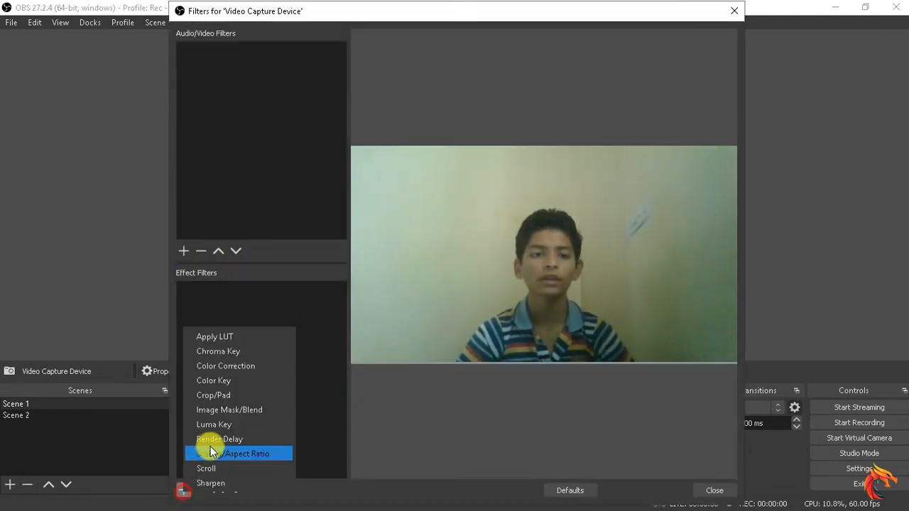
pyautogui.click(223, 351)
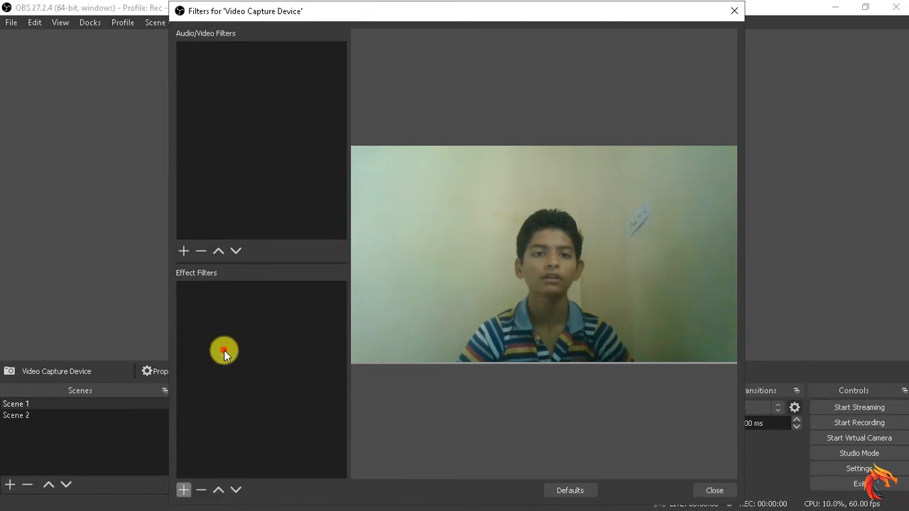
pyautogui.click(444, 287)
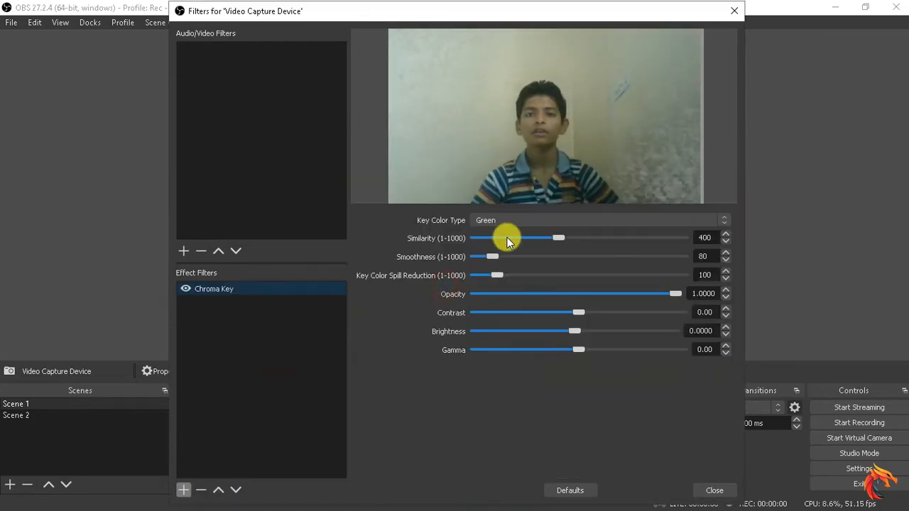
# Keep the chroma key color type at Green and set similarity to 290 and smoothness to 147.
pyautogui.click(588, 219)
pyautogui.click(594, 221)
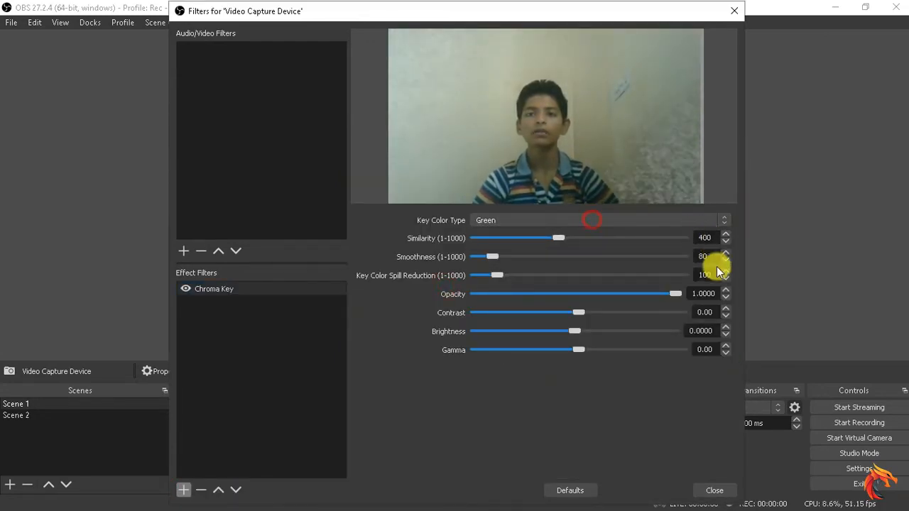
pyautogui.moveTo(554, 237)
pyautogui.mouseDown()
pyautogui.moveTo(542, 240)
pyautogui.moveTo(569, 242)
pyautogui.moveTo(542, 239)
pyautogui.mouseUp()
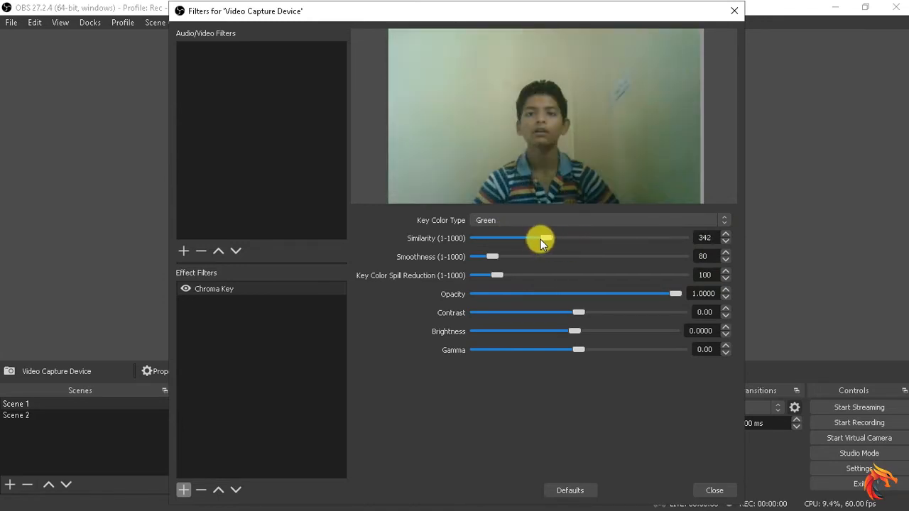
pyautogui.moveTo(485, 257); pyautogui.dragTo(507, 242)
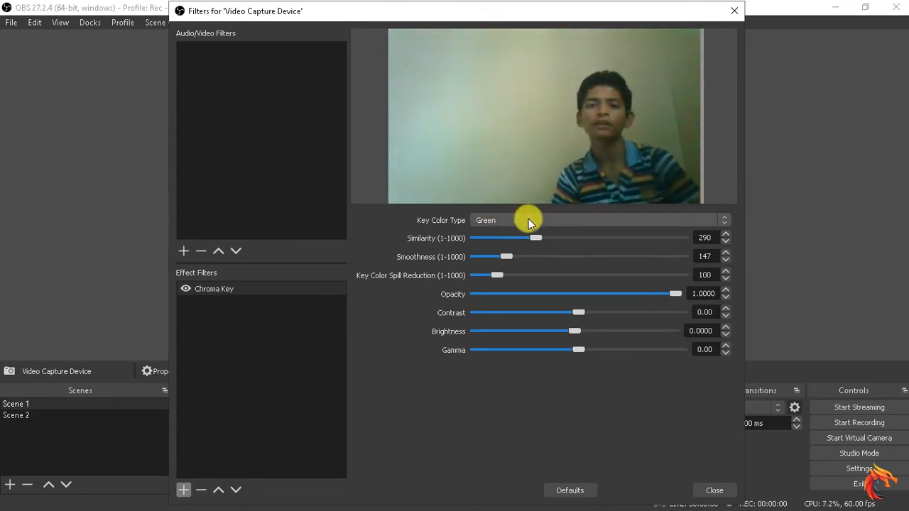
# Set the chroma key color type to Custom and sample the key color #bdc0a4 from the wall in the webcam preview.
pyautogui.click(526, 219)
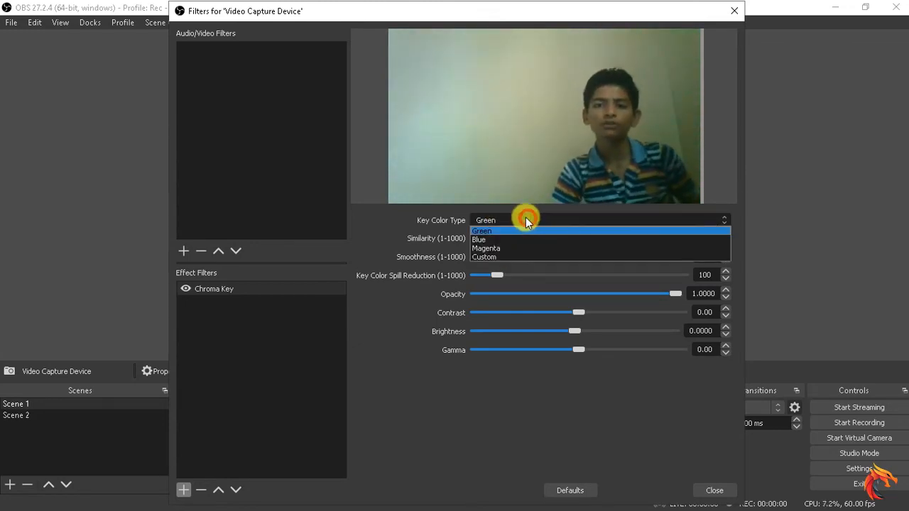
pyautogui.click(493, 257)
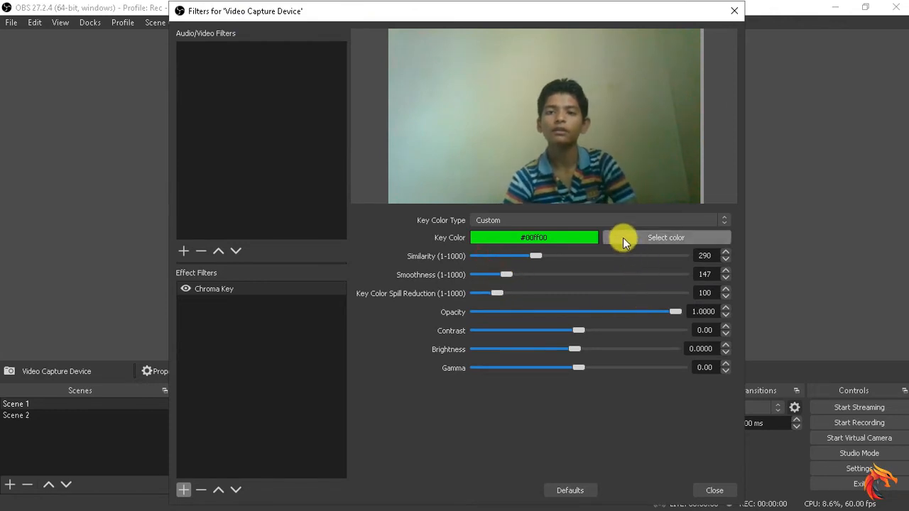
pyautogui.click(623, 238)
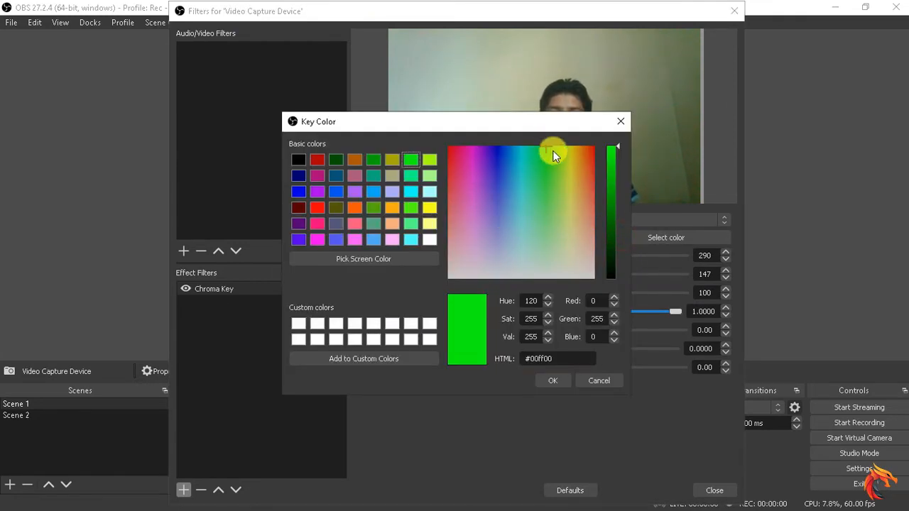
pyautogui.moveTo(542, 146); pyautogui.dragTo(574, 232)
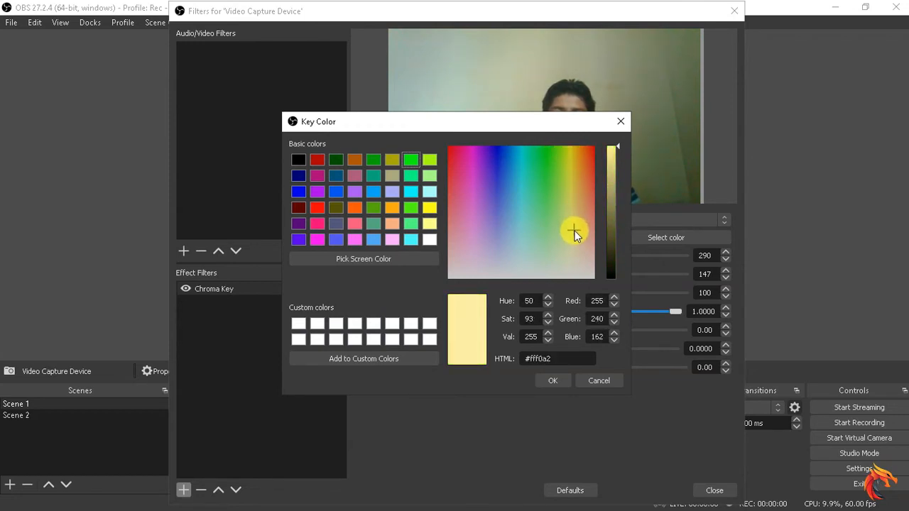
pyautogui.click(377, 259)
pyautogui.click(520, 73)
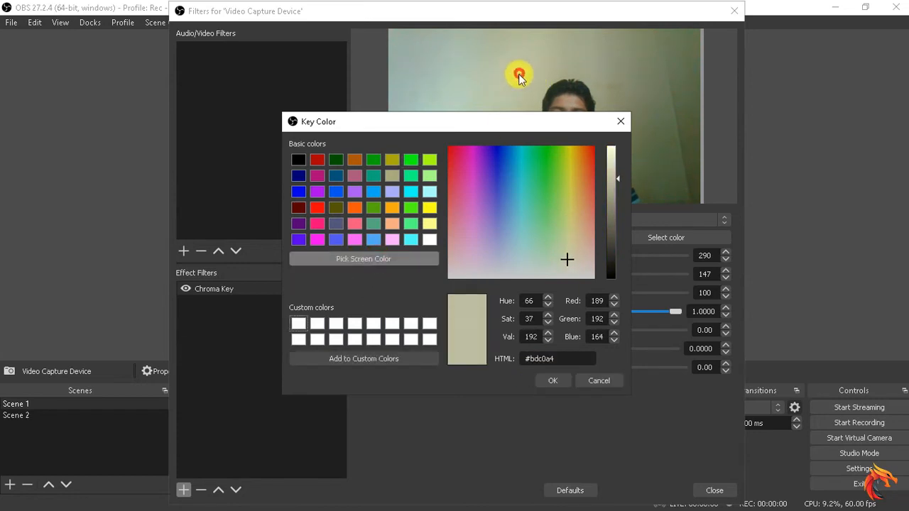
pyautogui.click(550, 380)
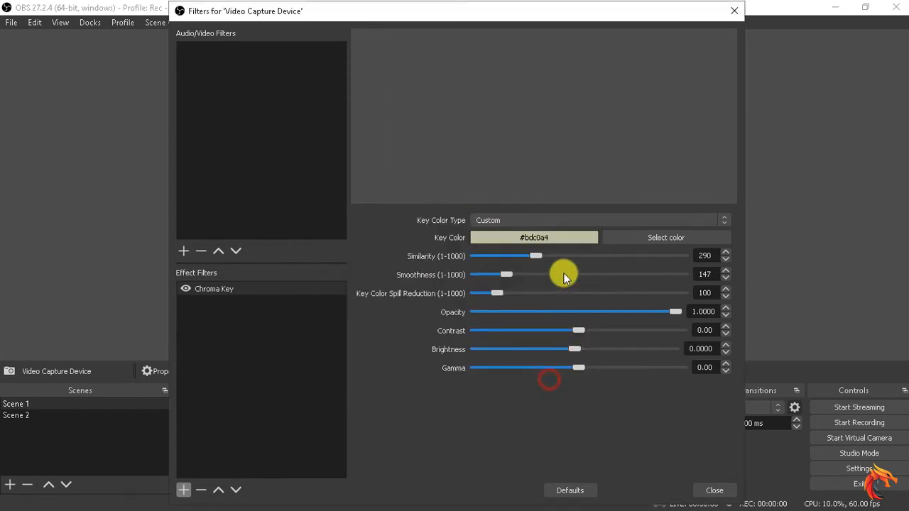
# Set the chroma key similarity to 390 and smoothness to 397.
pyautogui.click(517, 214)
pyautogui.click(517, 221)
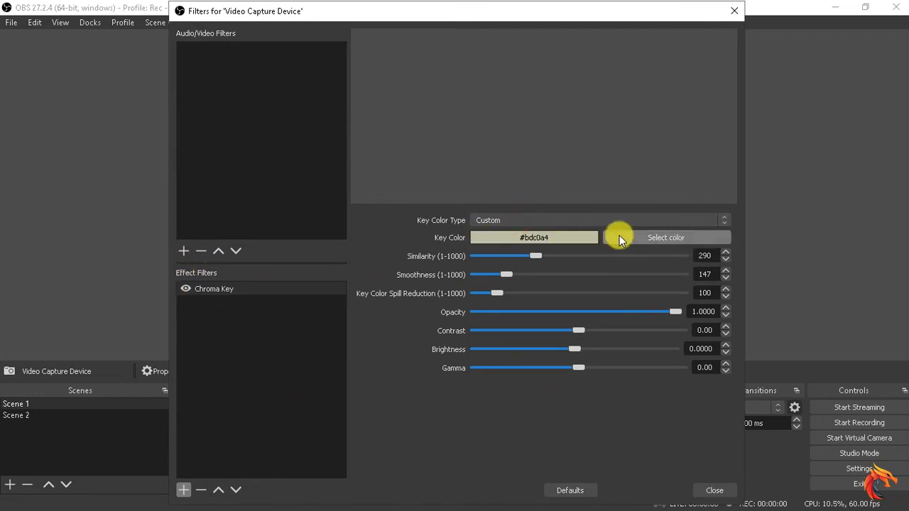
pyautogui.moveTo(529, 255); pyautogui.dragTo(556, 257)
pyautogui.moveTo(507, 274); pyautogui.dragTo(558, 275)
pyautogui.click(498, 292)
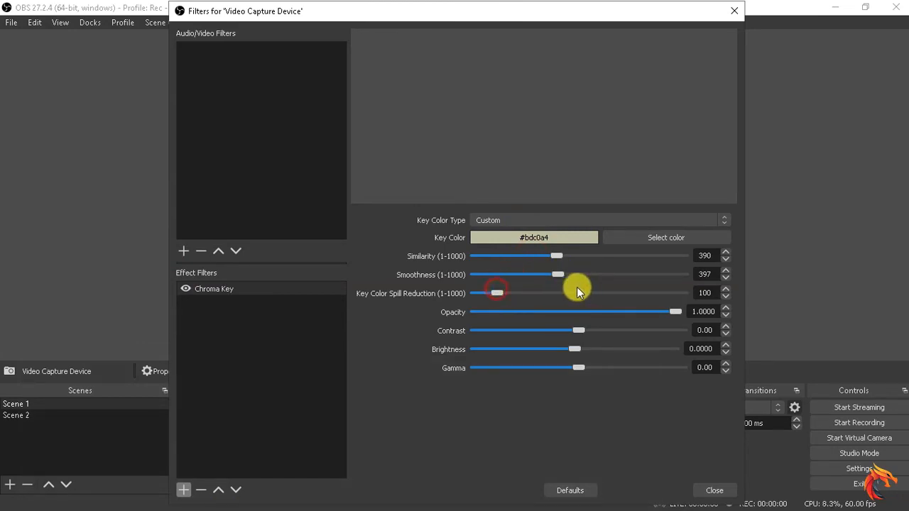
# Restore the Chroma Key filter's default settings, set smoothness to 95, and close the filters.
pyautogui.click(552, 491)
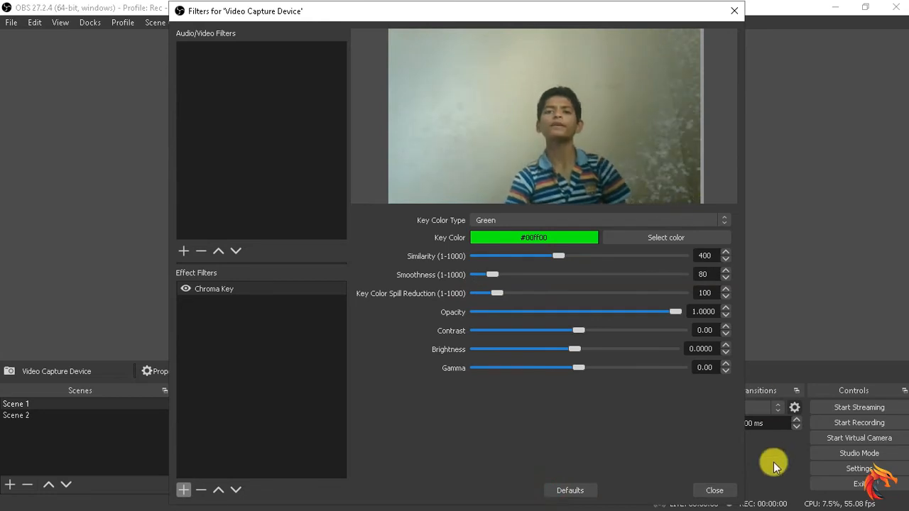
pyautogui.moveTo(493, 275); pyautogui.dragTo(494, 276)
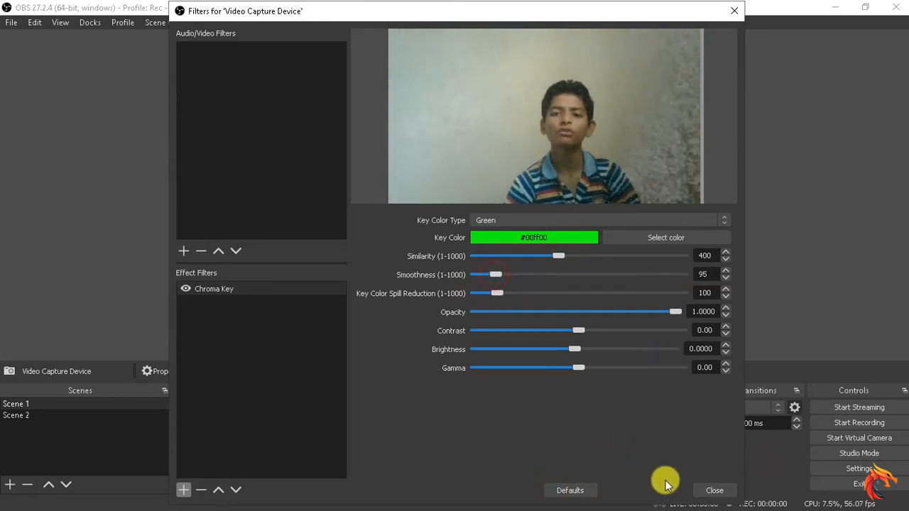
pyautogui.click(705, 490)
# Remove the Chroma Key filter from the Video Capture Device source, close the filters, and deselect the source.
pyautogui.click(770, 95)
pyautogui.click(697, 67)
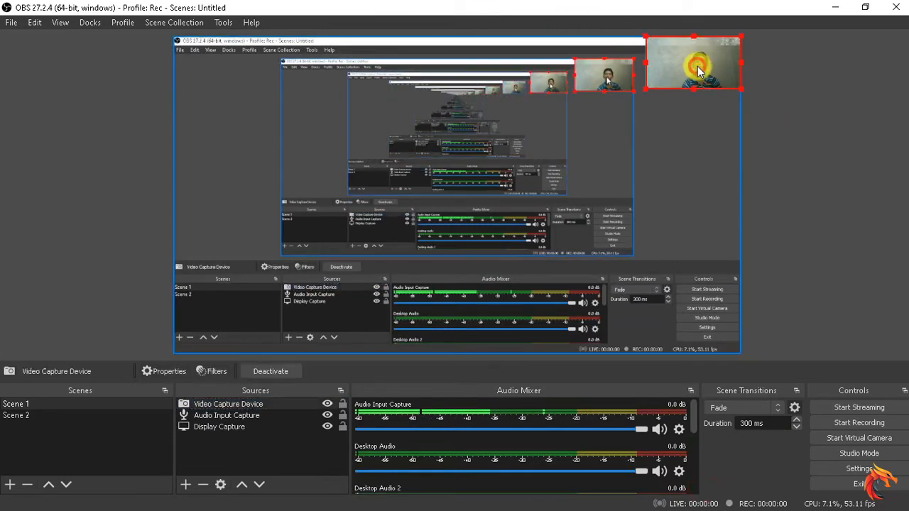
pyautogui.click(219, 372)
pyautogui.click(236, 289)
pyautogui.press('Delete')
pyautogui.press('Return')
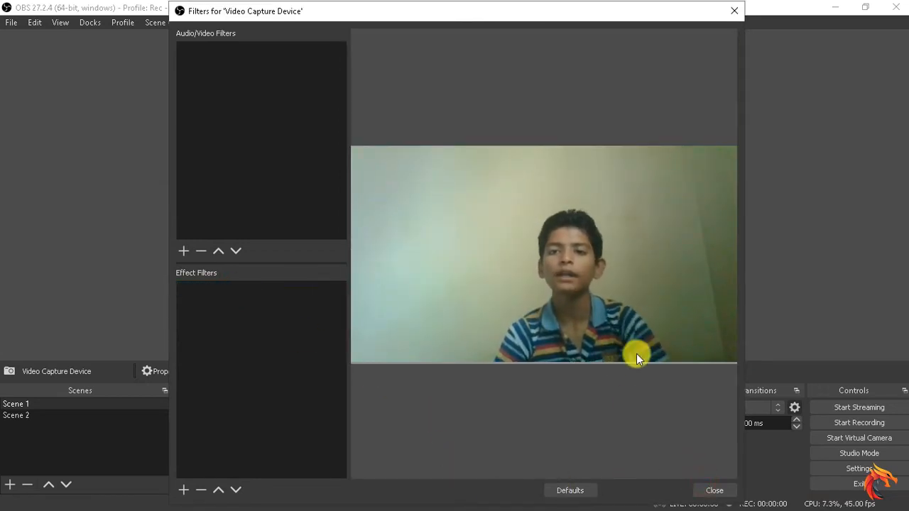
pyautogui.click(710, 491)
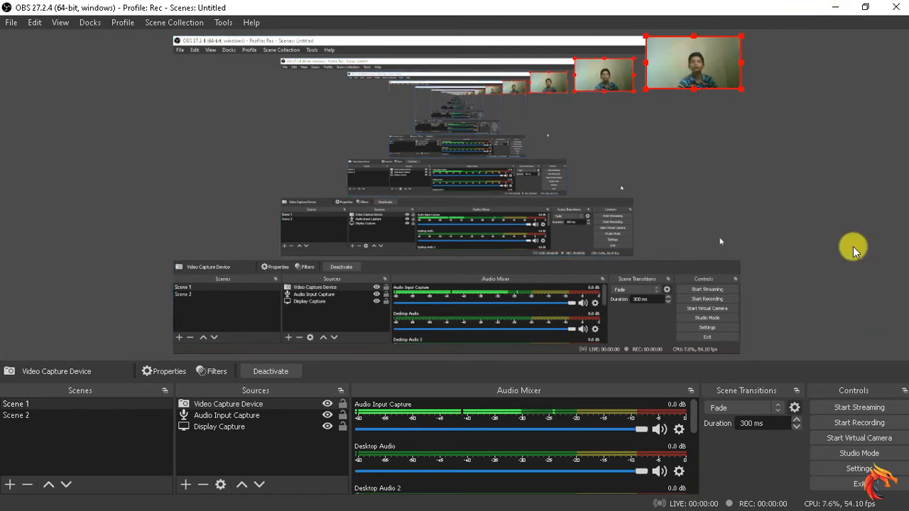
pyautogui.click(842, 206)
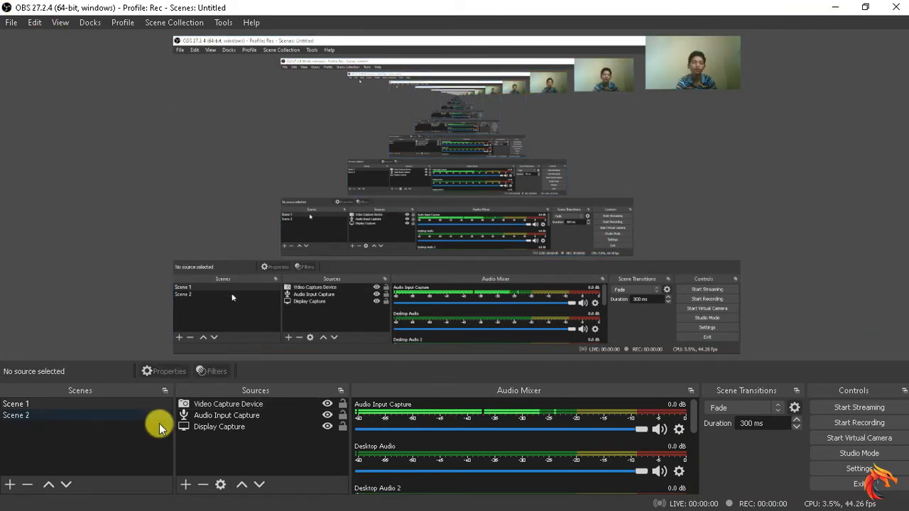
pyautogui.click(205, 447)
pyautogui.moveTo(216, 426); pyautogui.dragTo(226, 400)
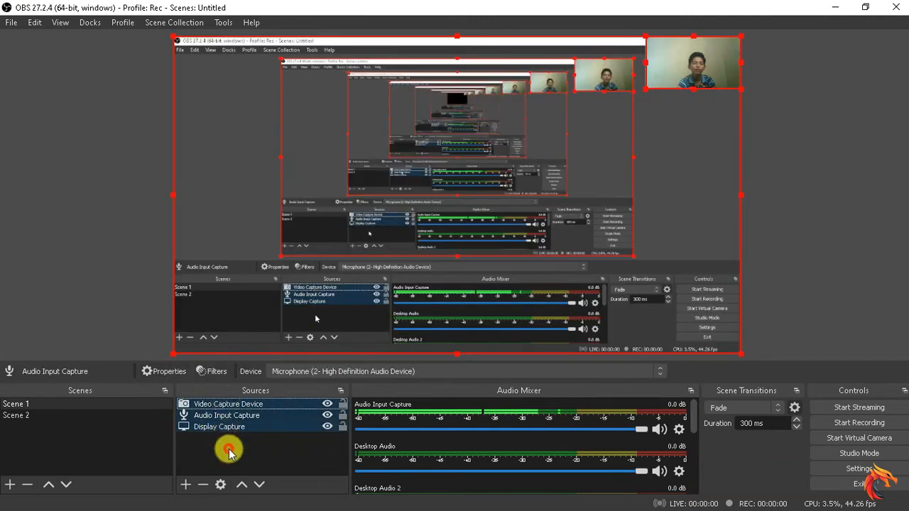
pyautogui.moveTo(228, 448); pyautogui.dragTo(245, 396)
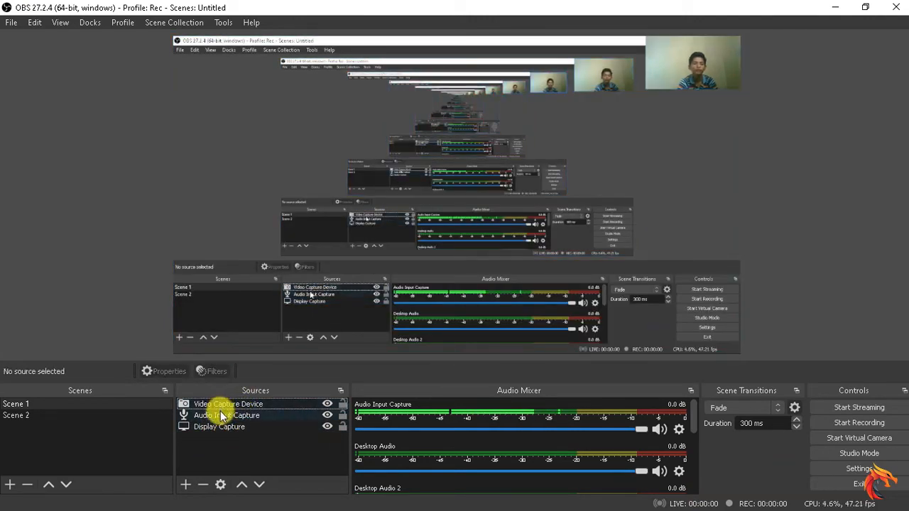
pyautogui.click(185, 484)
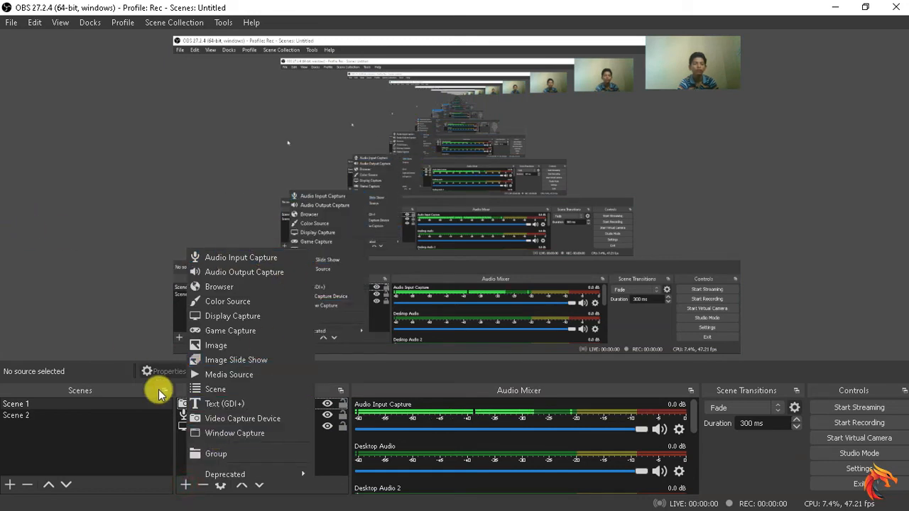
pyautogui.click(129, 197)
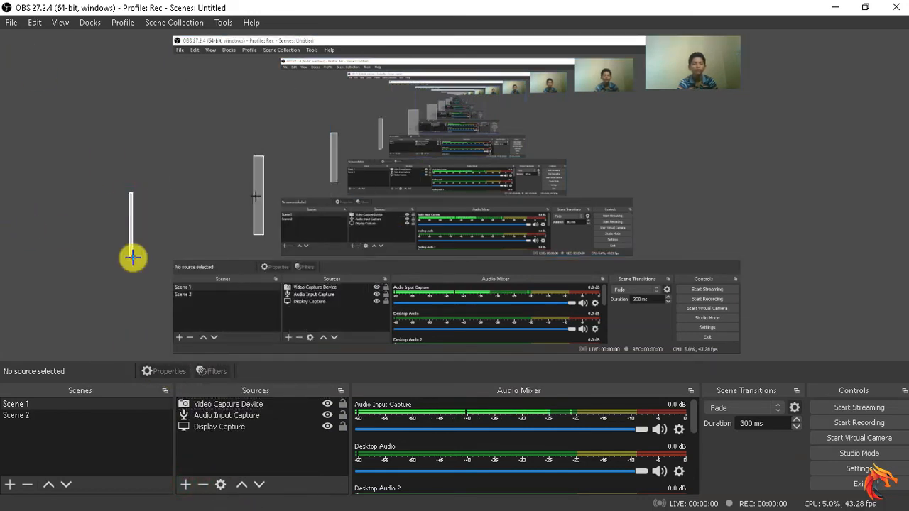
pyautogui.click(132, 258)
pyautogui.click(188, 483)
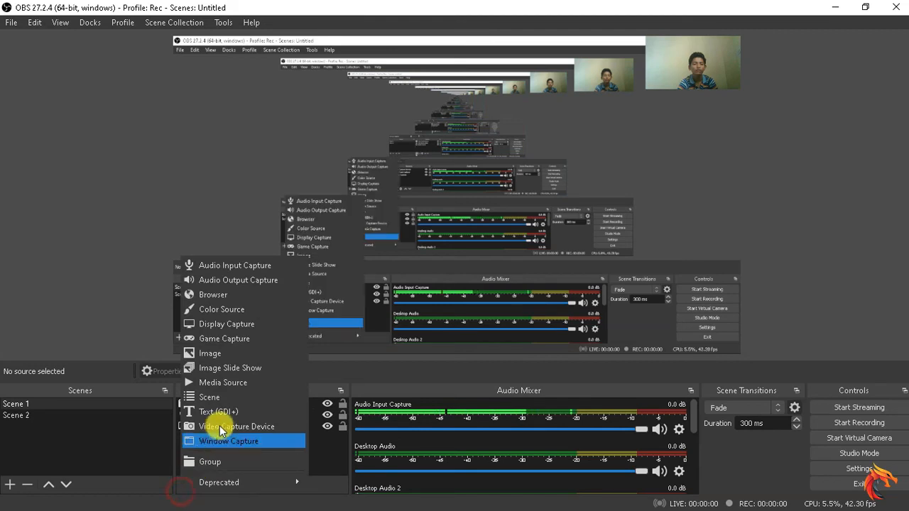
pyautogui.click(168, 313)
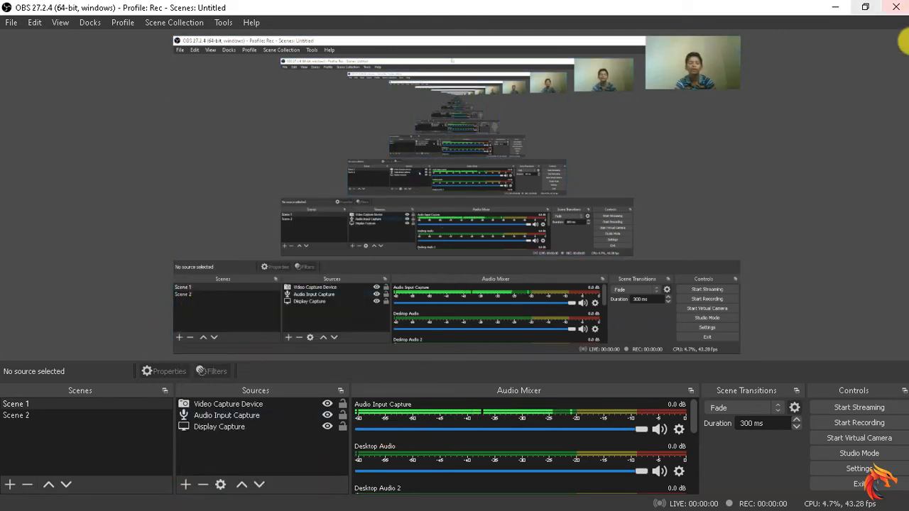
# Add a new Text (GDI+) source to Scene 1 under its default name.
pyautogui.click(183, 484)
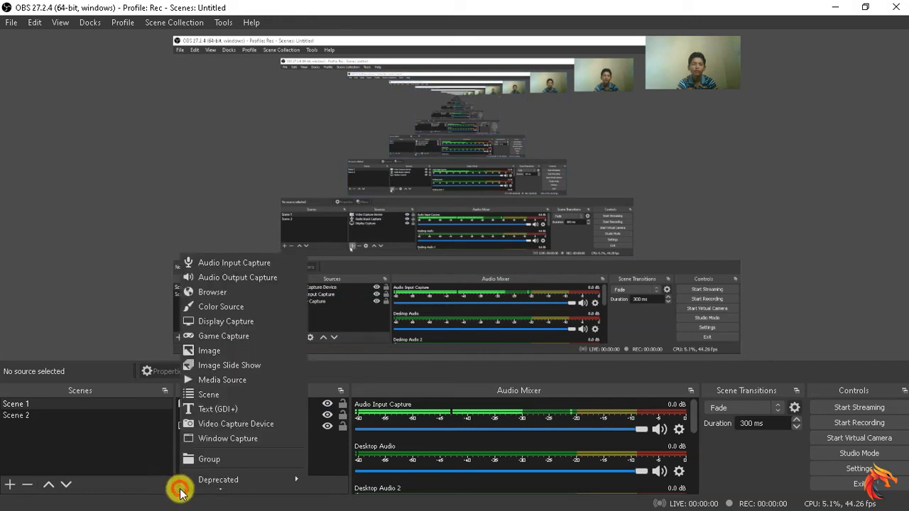
pyautogui.click(208, 409)
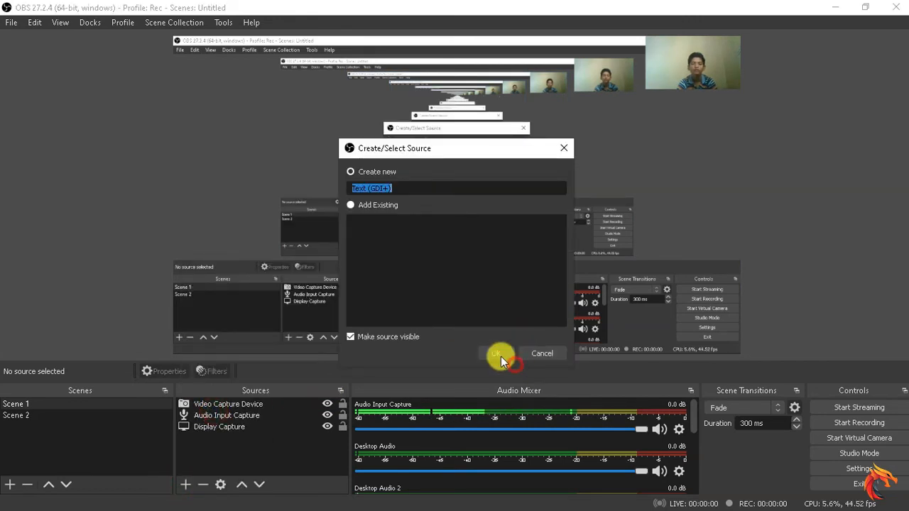
pyautogui.click(496, 353)
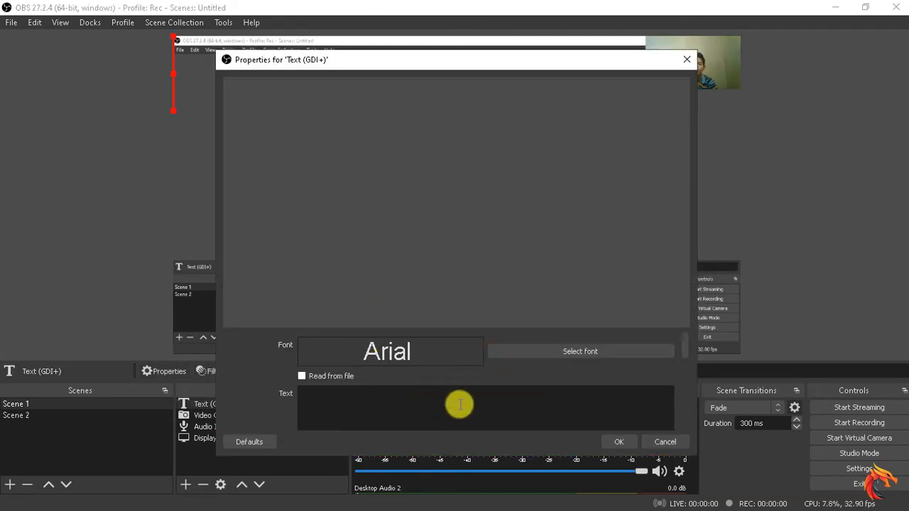